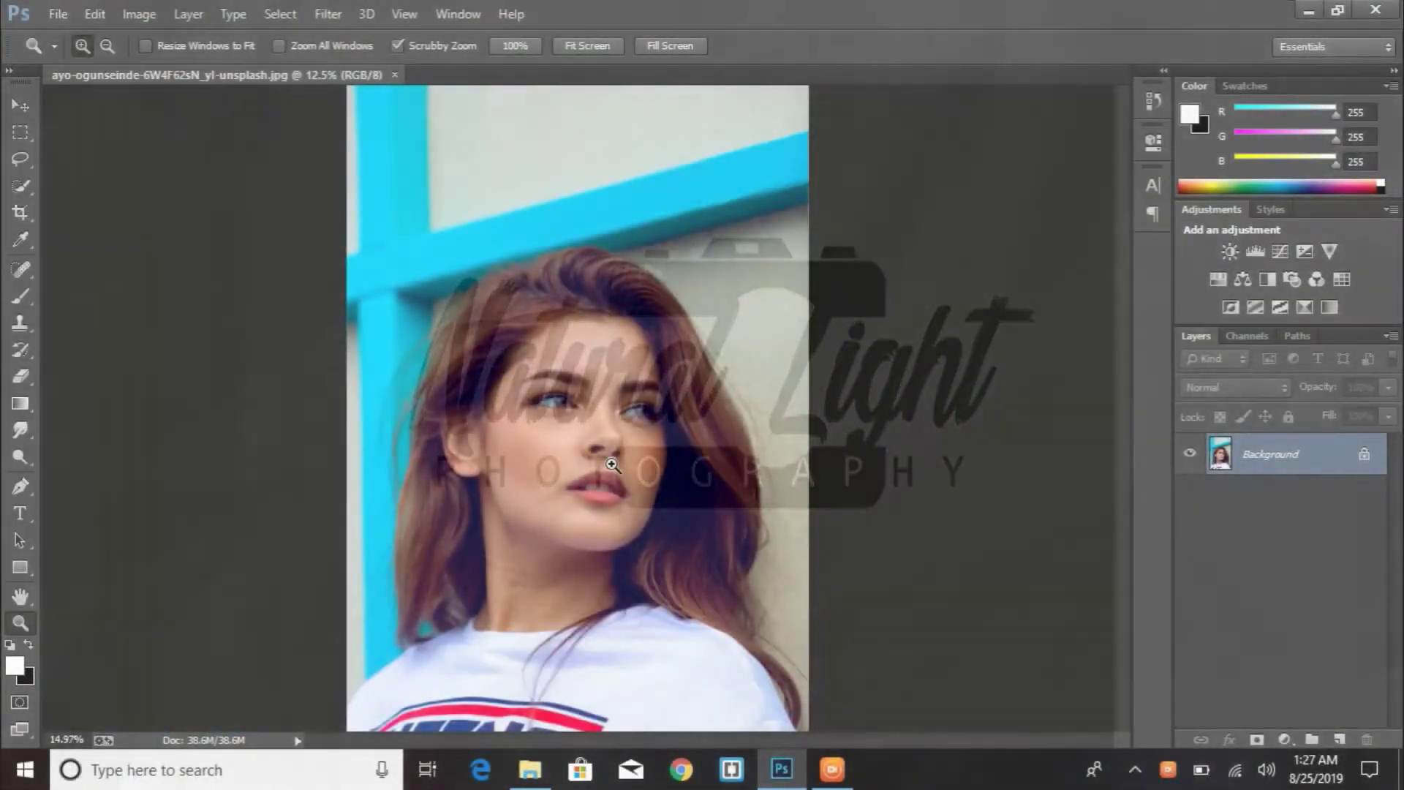
Open the Camera Raw Filter and set Clarity +33, Shadows +18 and Blacks -13
left_click(328, 14)
left_click(357, 133)
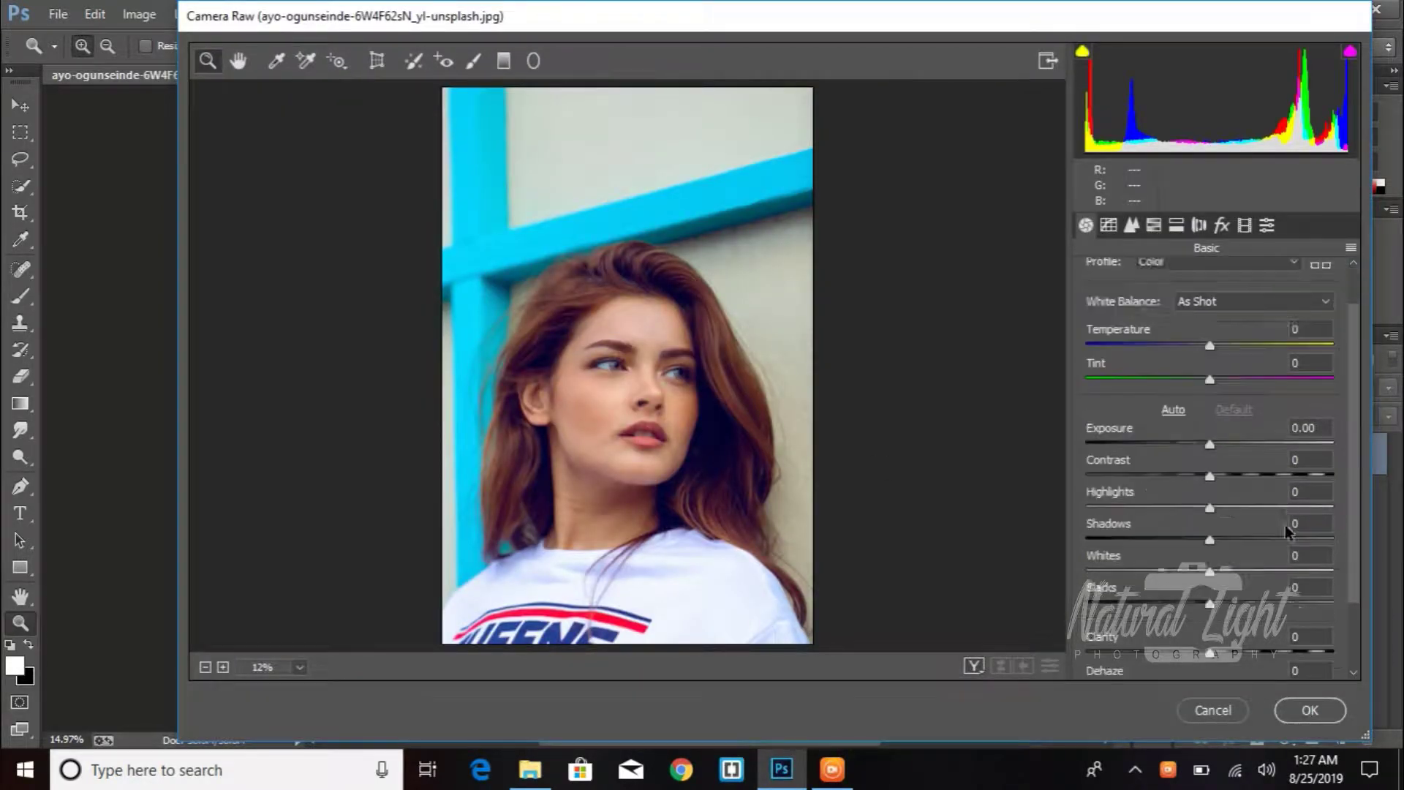
scroll(1171, 556, "down", 3)
left_click_drag(1210, 604, 1252, 609)
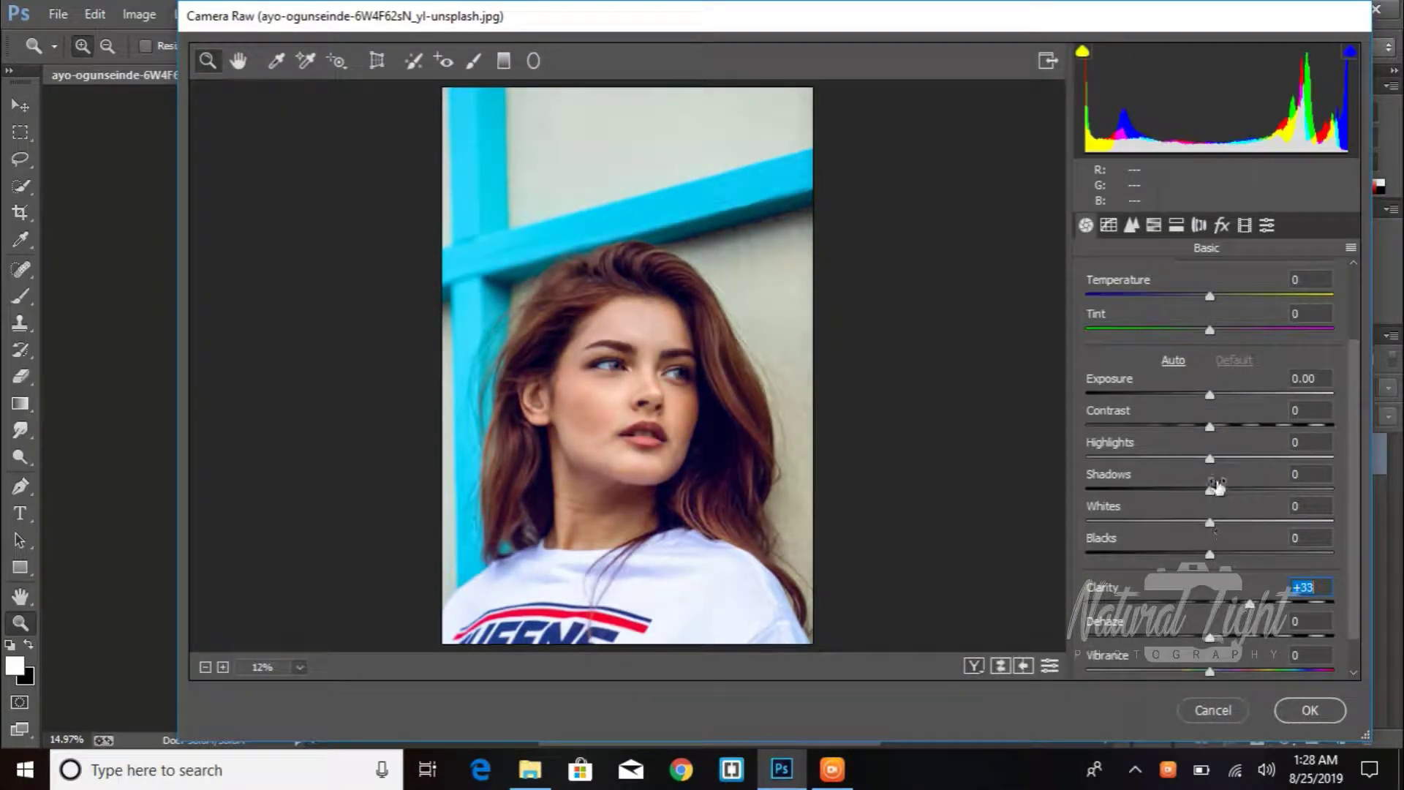
left_click_drag(1217, 487, 1239, 497)
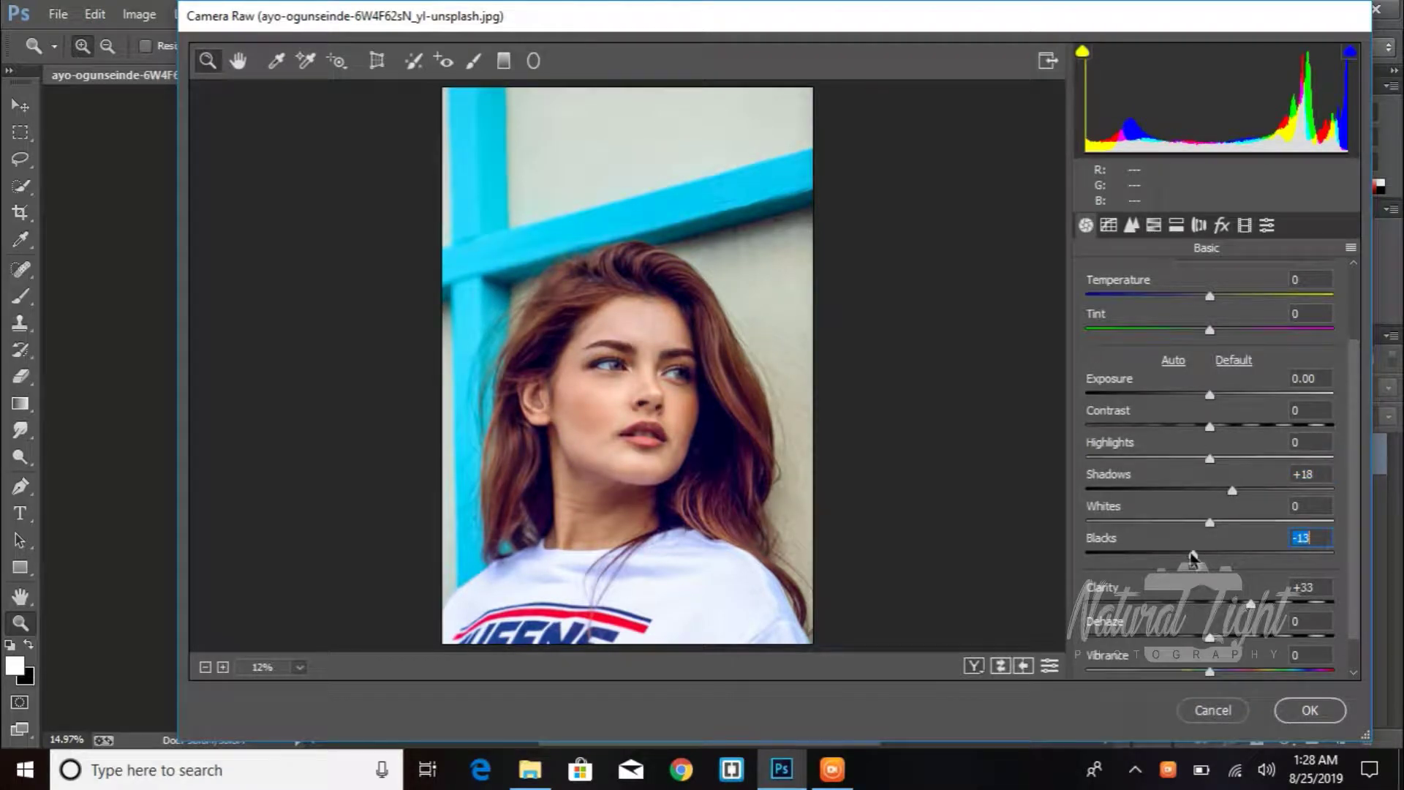
In HSL, raise Orange luminance to +33, Reds saturation to +31 and Oranges saturation to -35
left_click(1167, 227)
left_click(1230, 274)
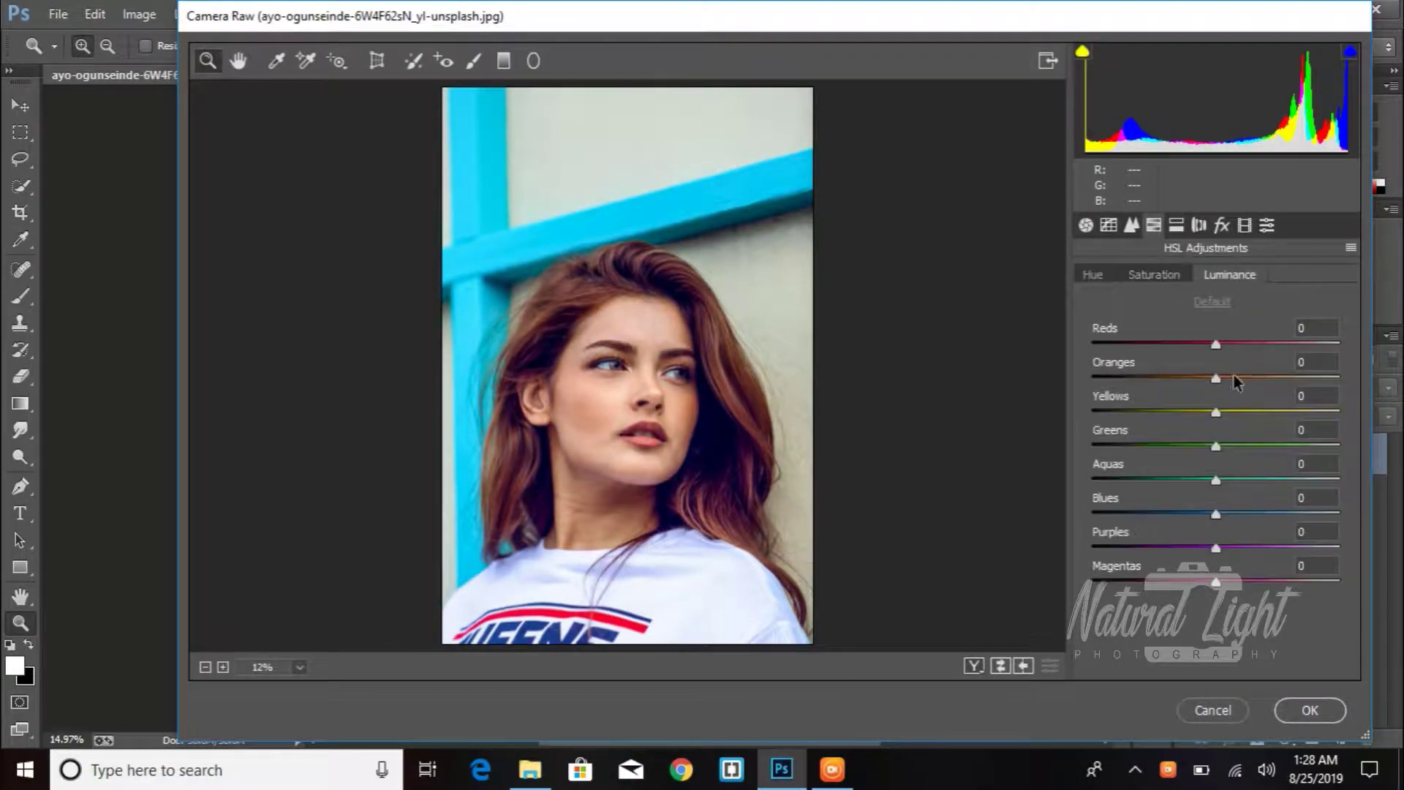
mouse_move(1216, 378)
left_mouse_down()
mouse_move(1259, 378)
mouse_move(1242, 345)
mouse_move(1254, 345)
mouse_move(1173, 381)
left_mouse_up()
left_click(632, 408)
left_click(827, 439)
left_click(1154, 274)
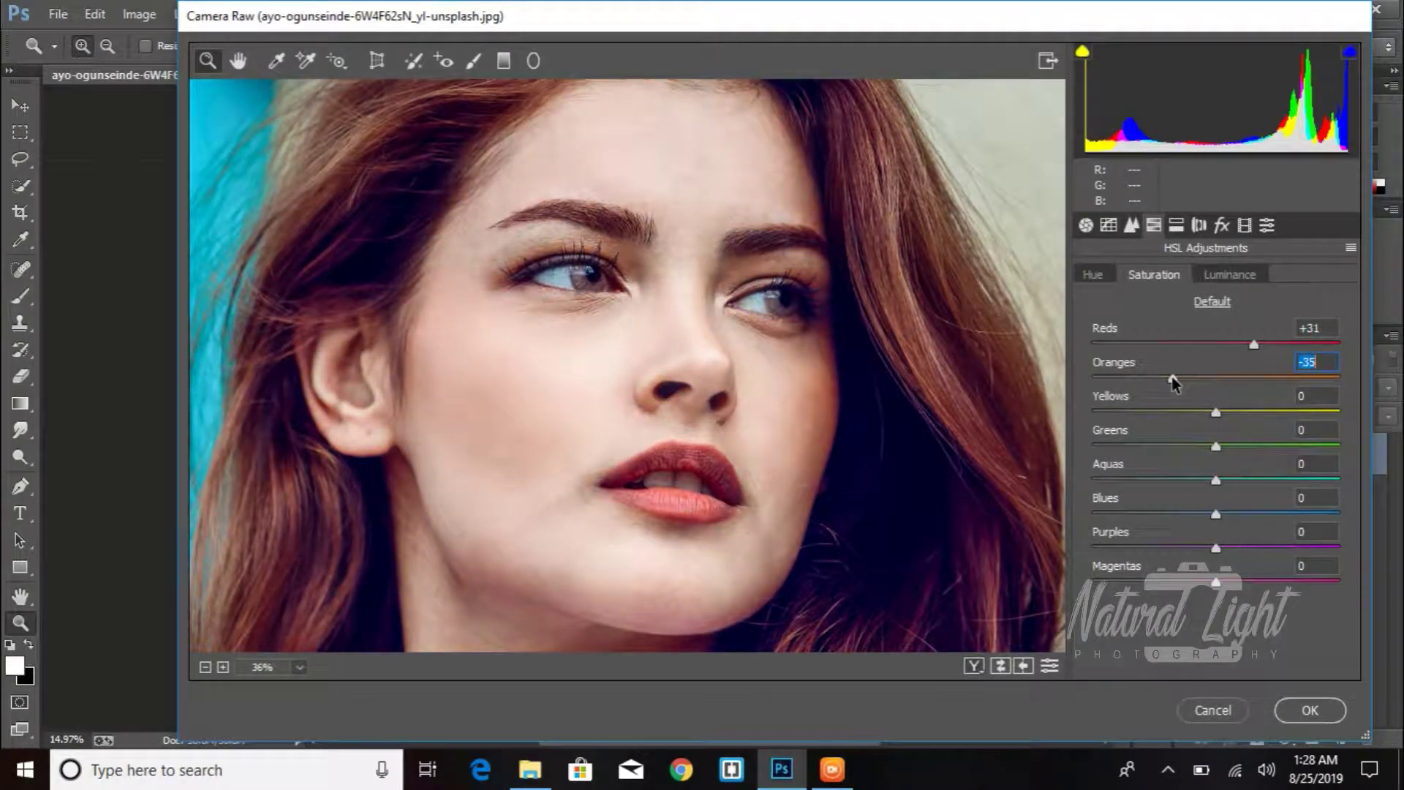
Apply the first grade, reopen Camera Raw and raise the Calibration blue primary saturation
left_click(1310, 710)
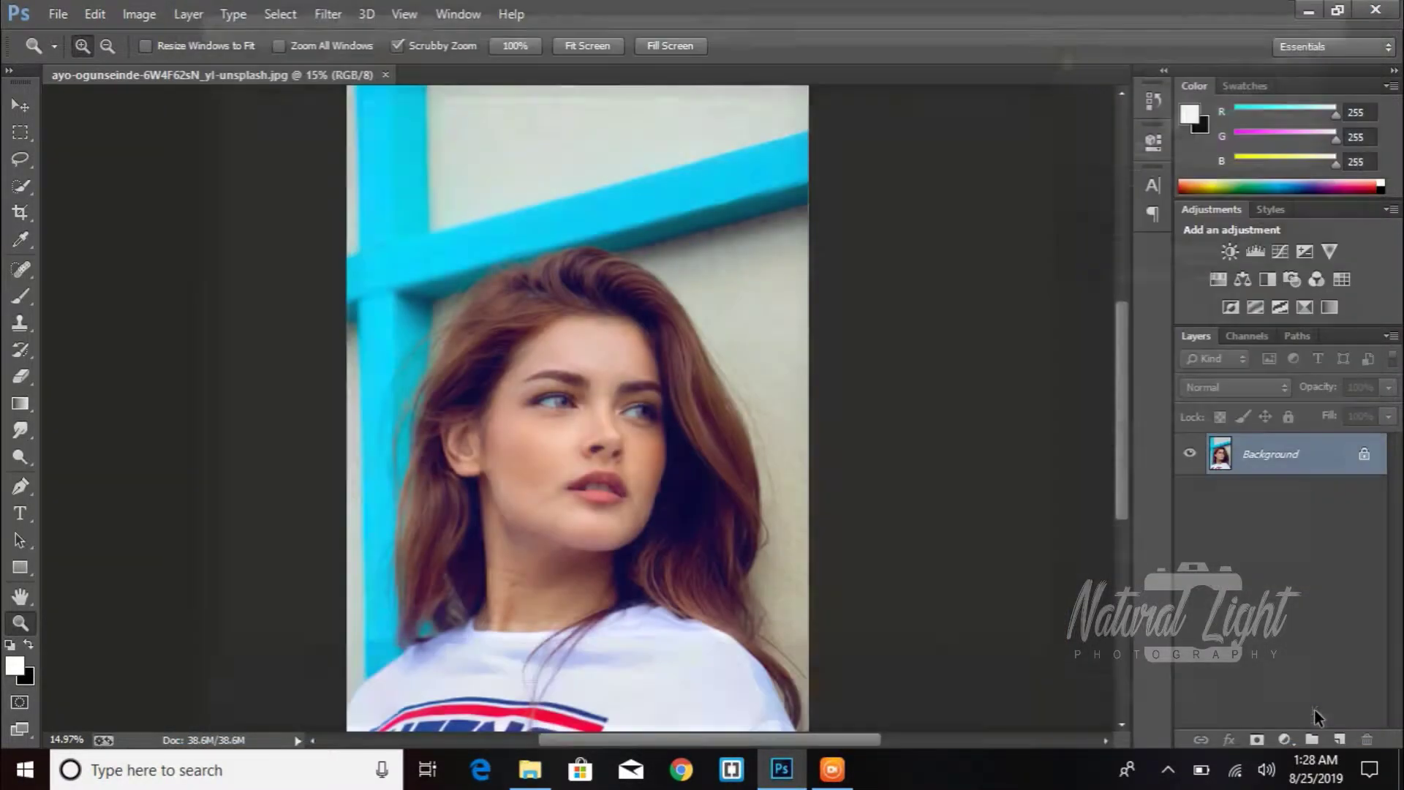
mouse_move(600, 560)
left_mouse_down()
mouse_move(612, 561)
mouse_move(597, 533)
left_mouse_up()
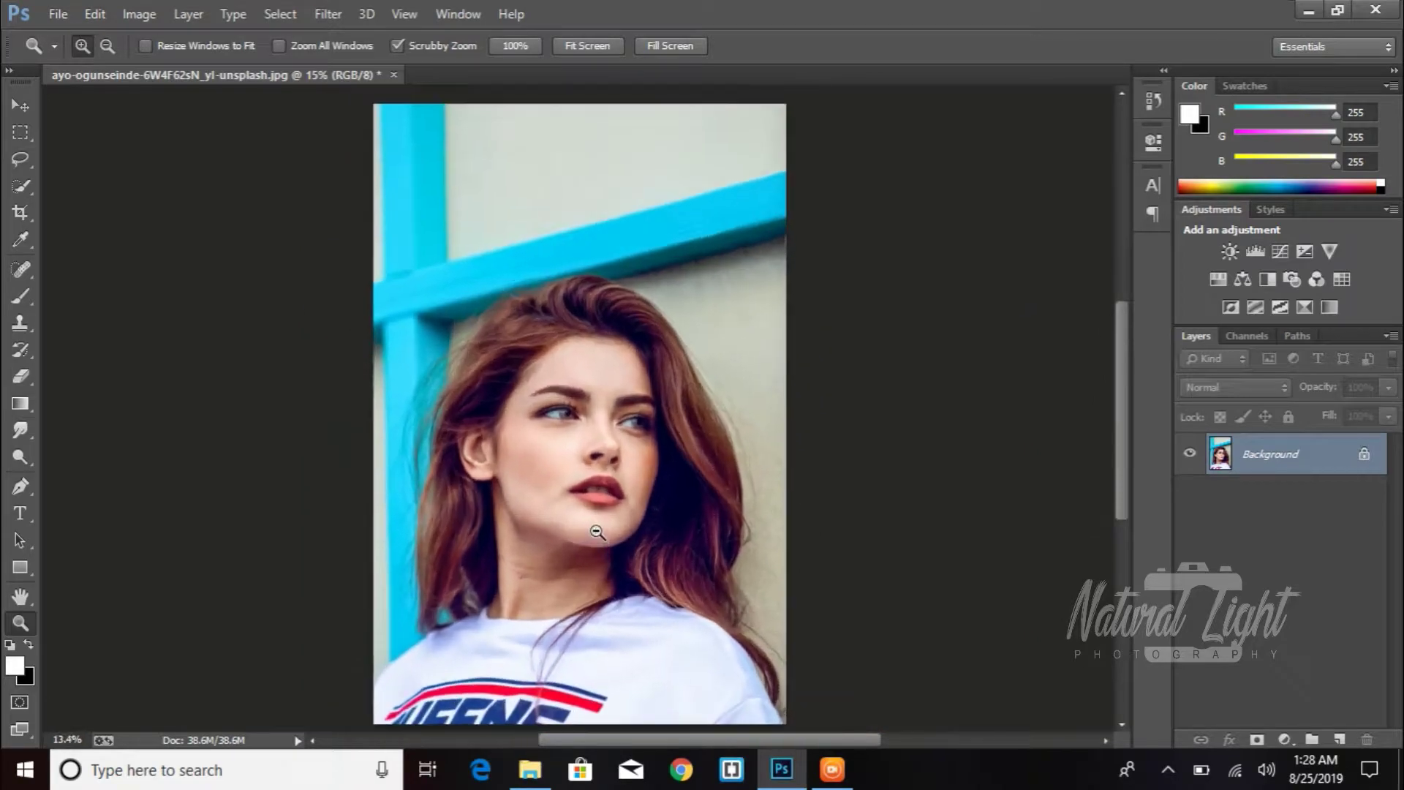
left_click(340, 18)
left_click(373, 134)
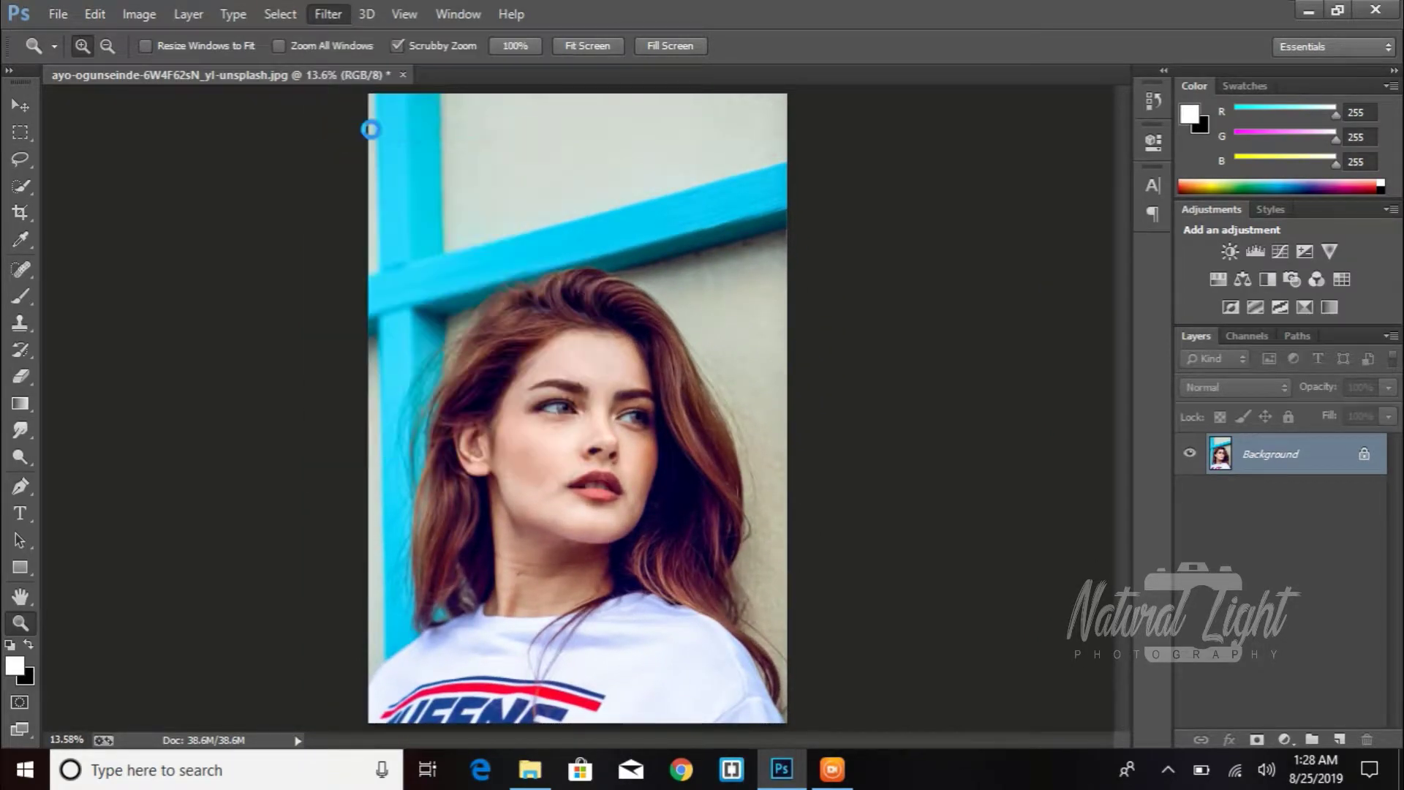
left_click(1109, 225)
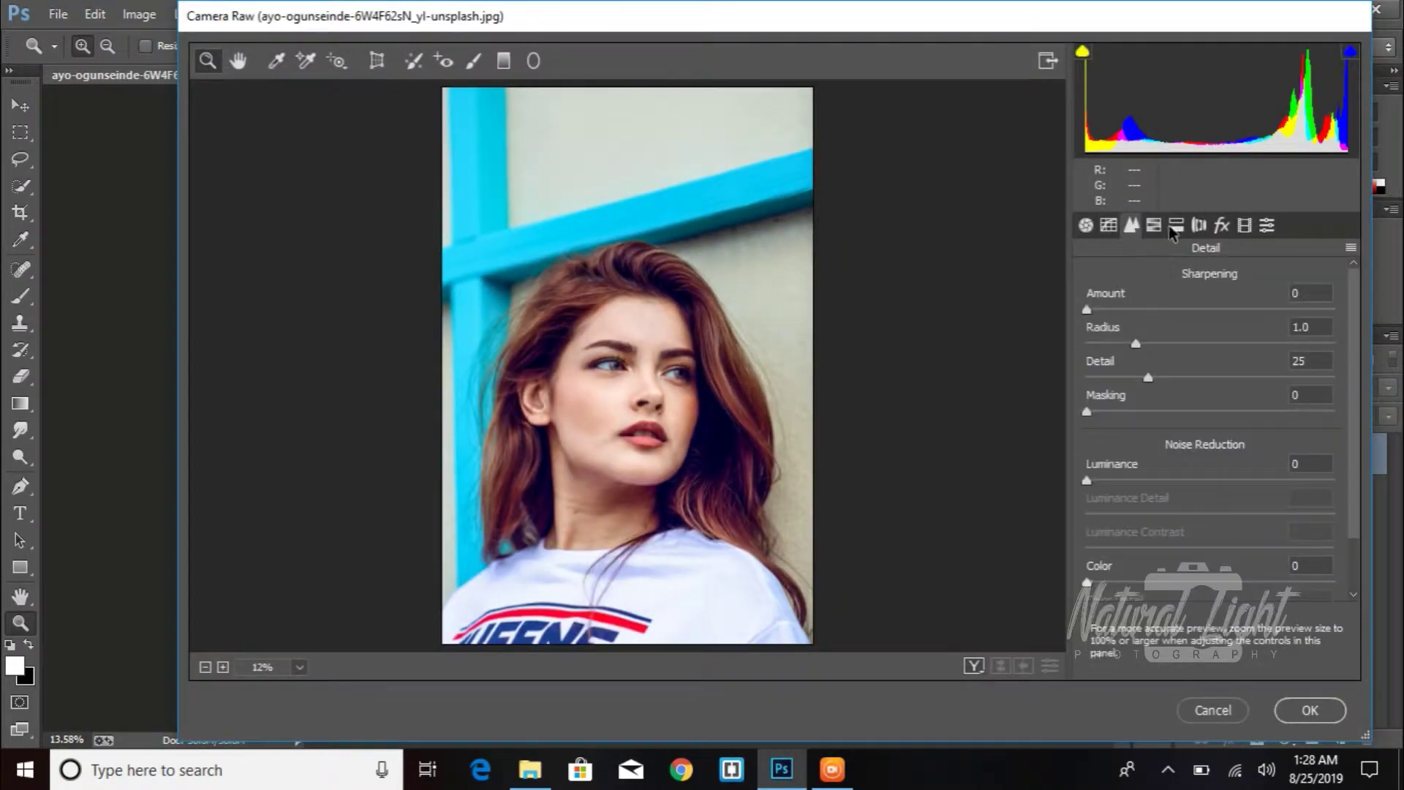
left_click(1268, 225)
left_click_drag(1217, 651, 1224, 650)
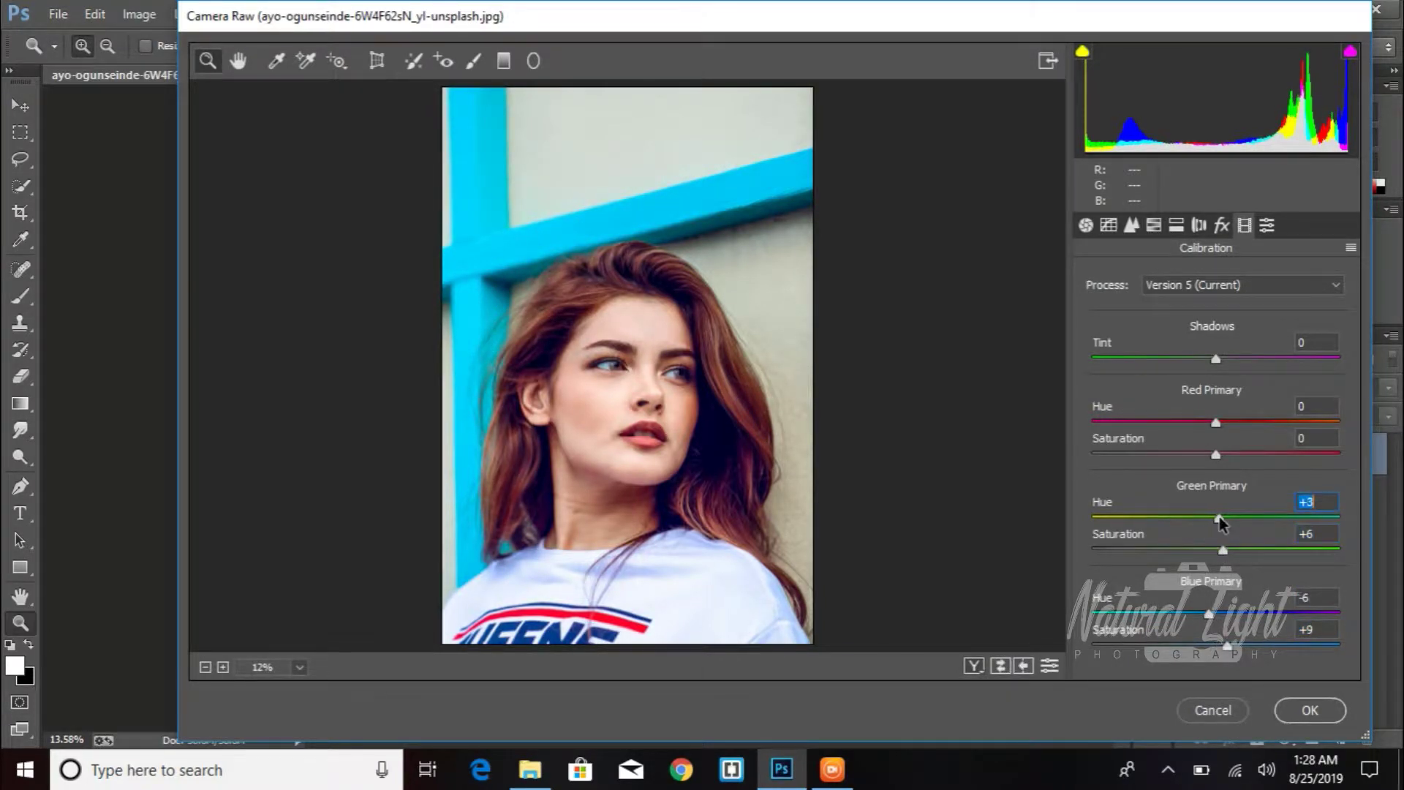
Set vignette -18 and split toning highlights 194/11, shadows 314/14, then apply the grade
left_click(1222, 227)
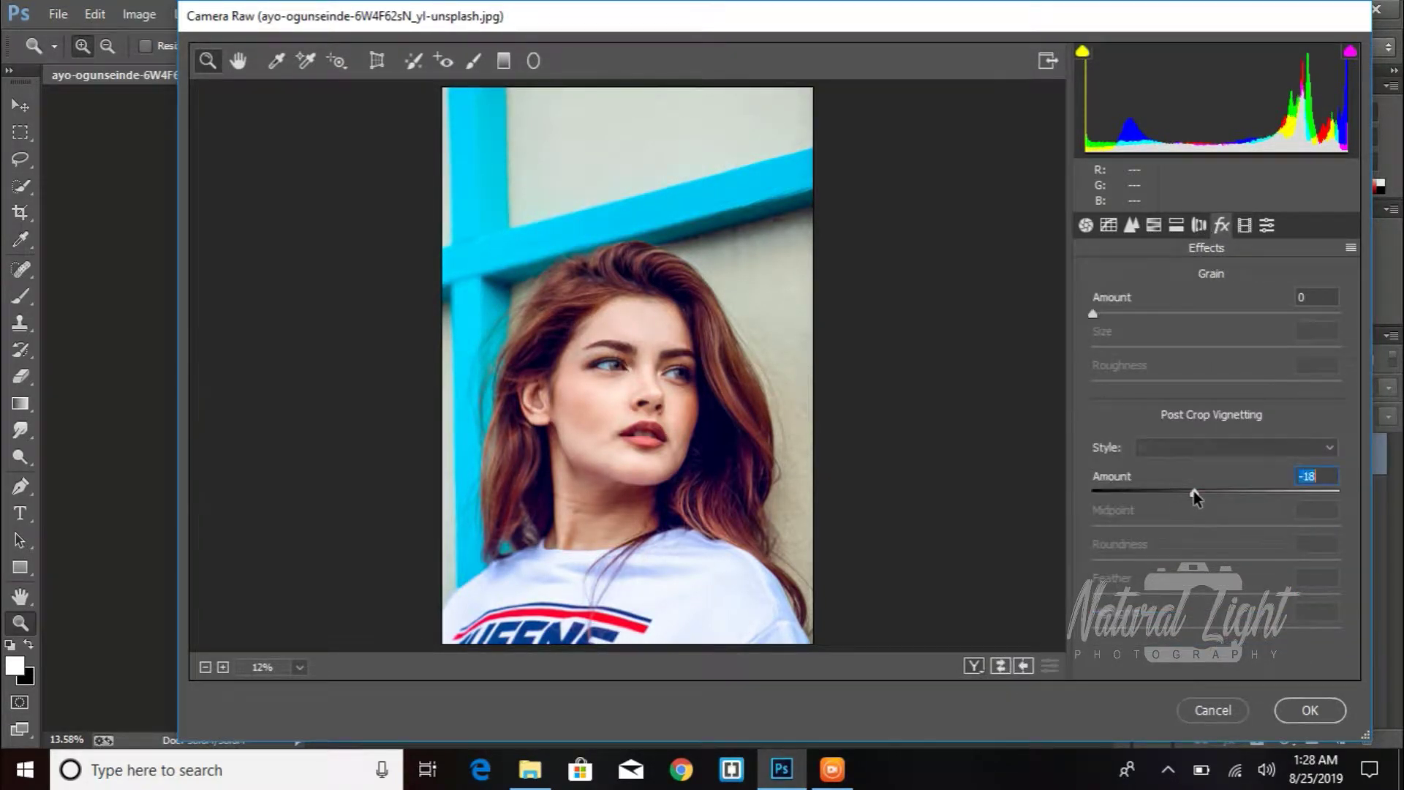
left_click(1154, 225)
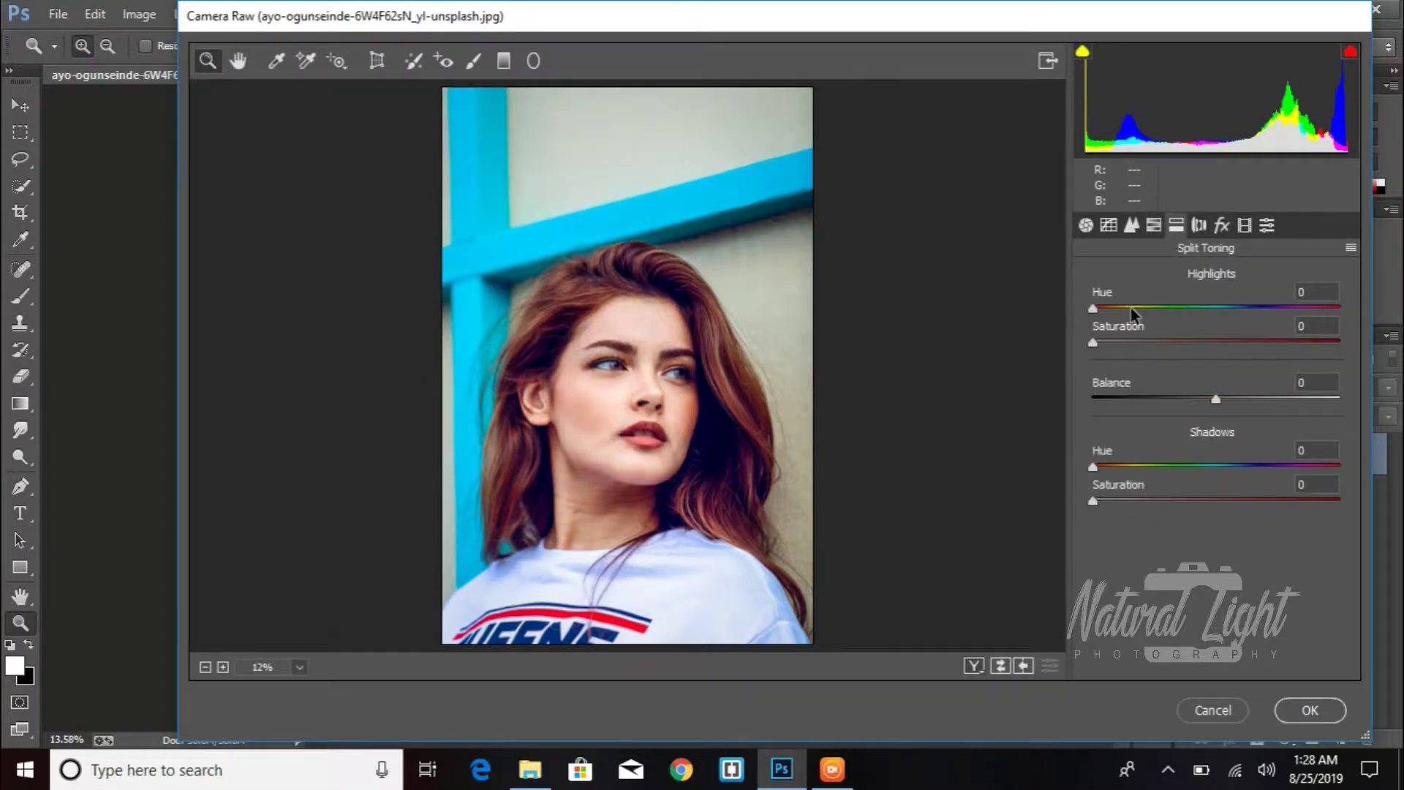
left_click_drag(1132, 308, 1225, 308)
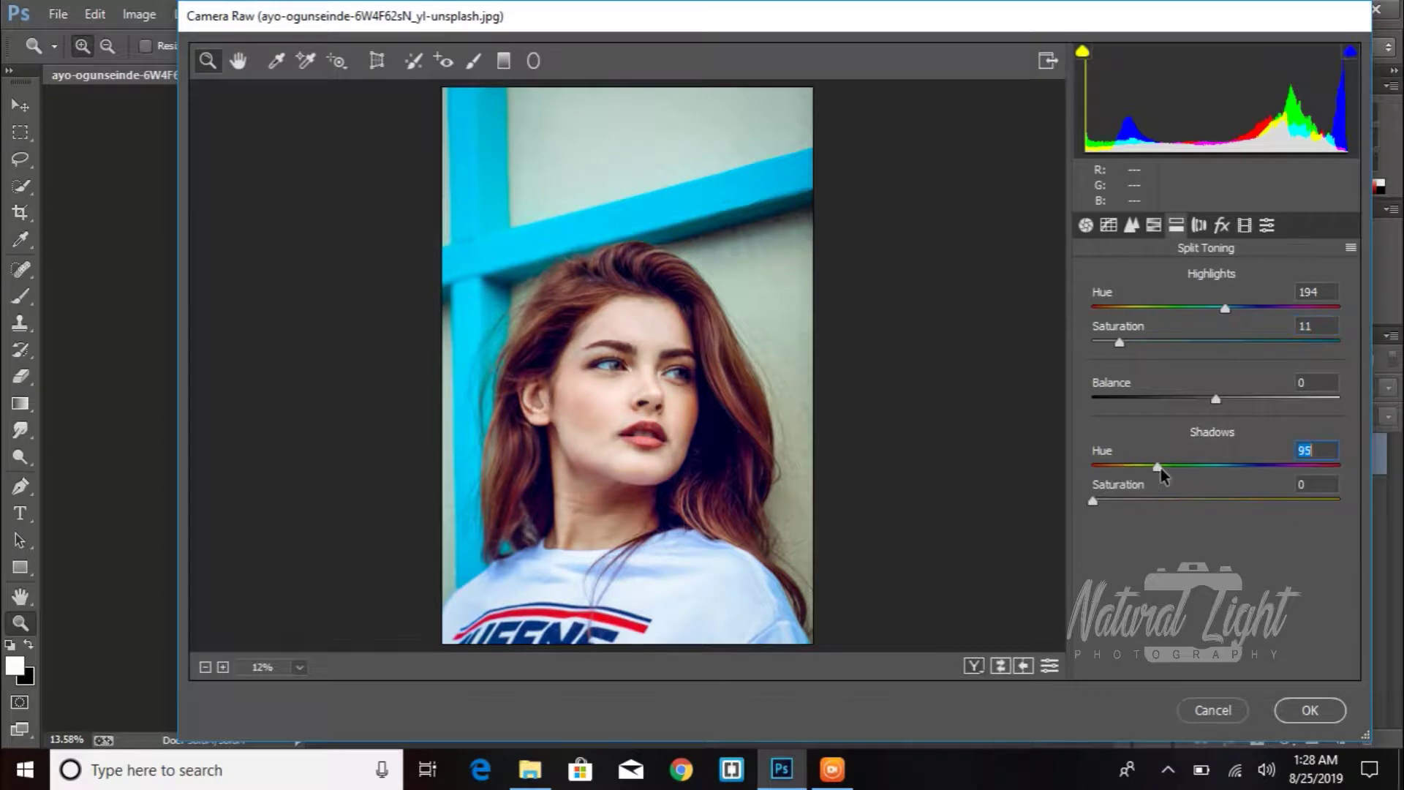
left_click_drag(1158, 467, 1307, 468)
left_click_drag(1093, 502, 1128, 503)
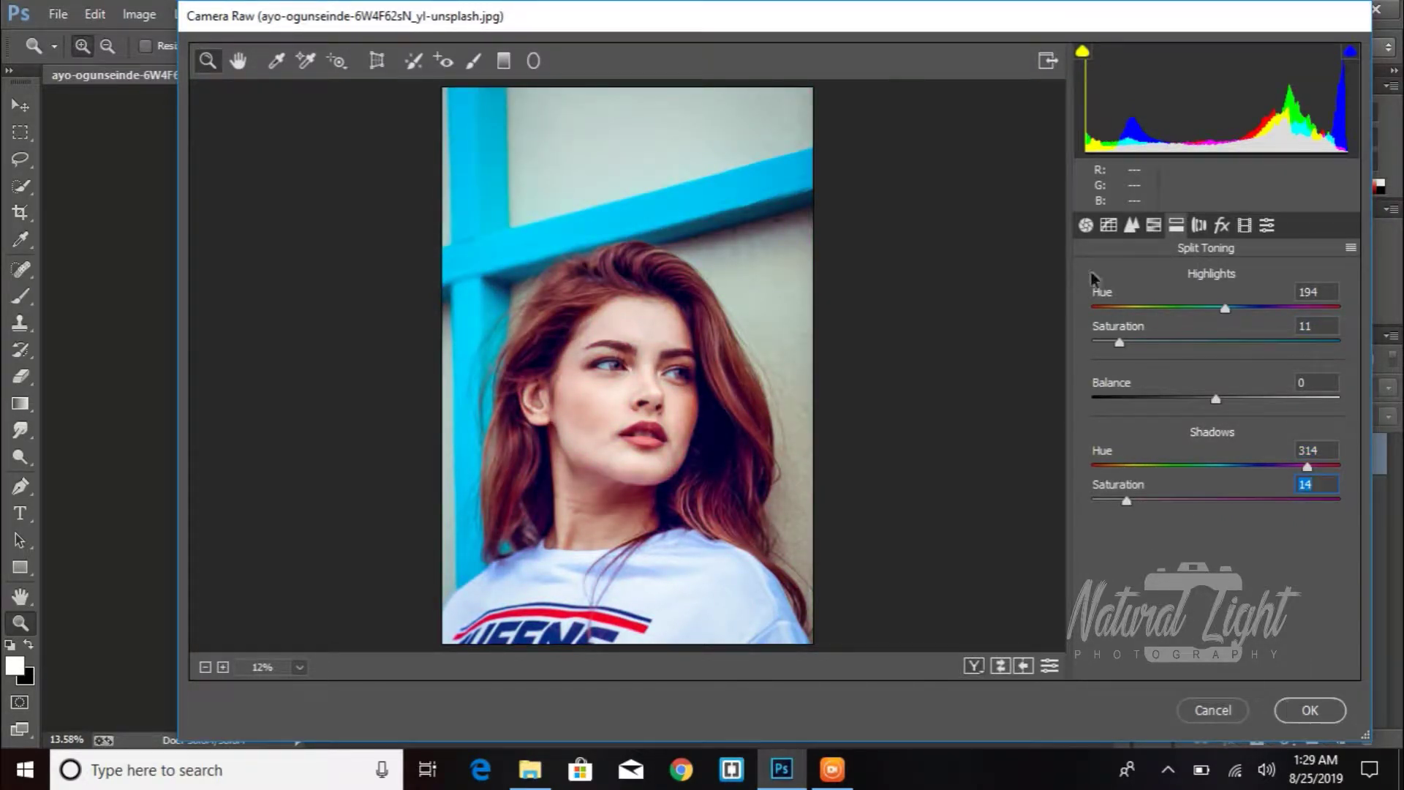
left_click(1130, 225)
left_click(1305, 711)
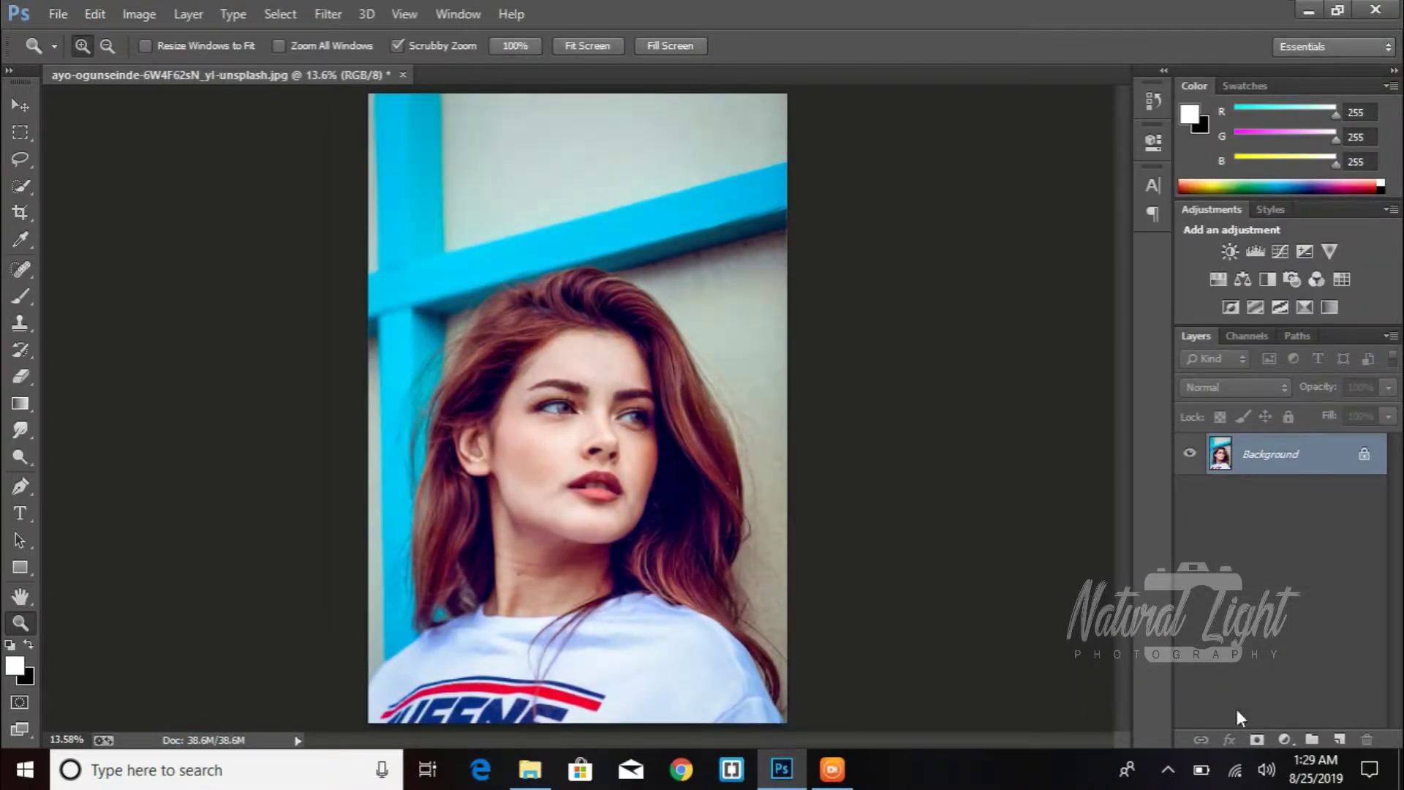
Add a Selective Color layer and lower Cyan, Magenta and Black (-41) in the Whites
left_click(1283, 736)
left_click(1280, 721)
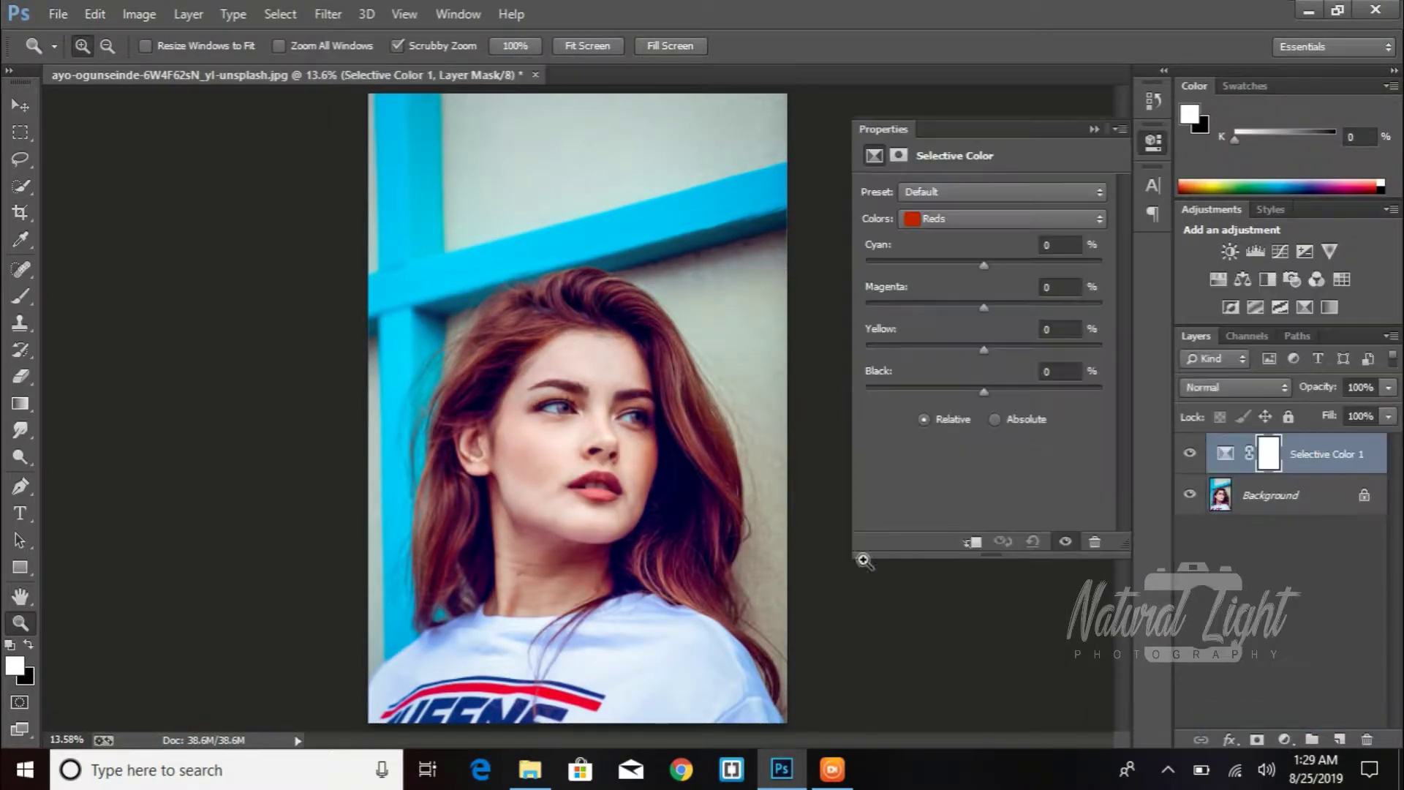
left_click_drag(588, 483, 689, 578)
left_click(976, 215)
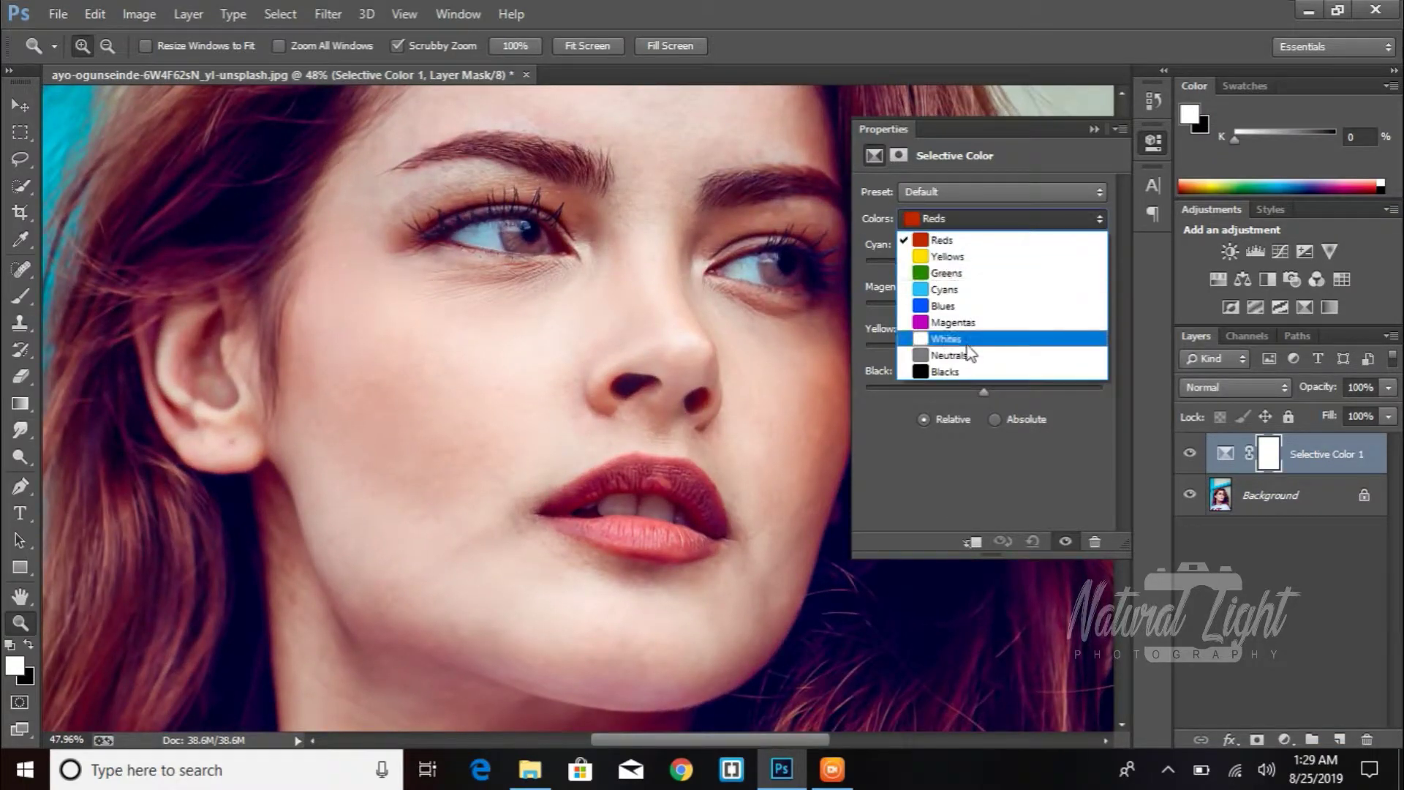
left_click(951, 339)
left_click_drag(984, 390, 936, 388)
left_click_drag(984, 307, 940, 307)
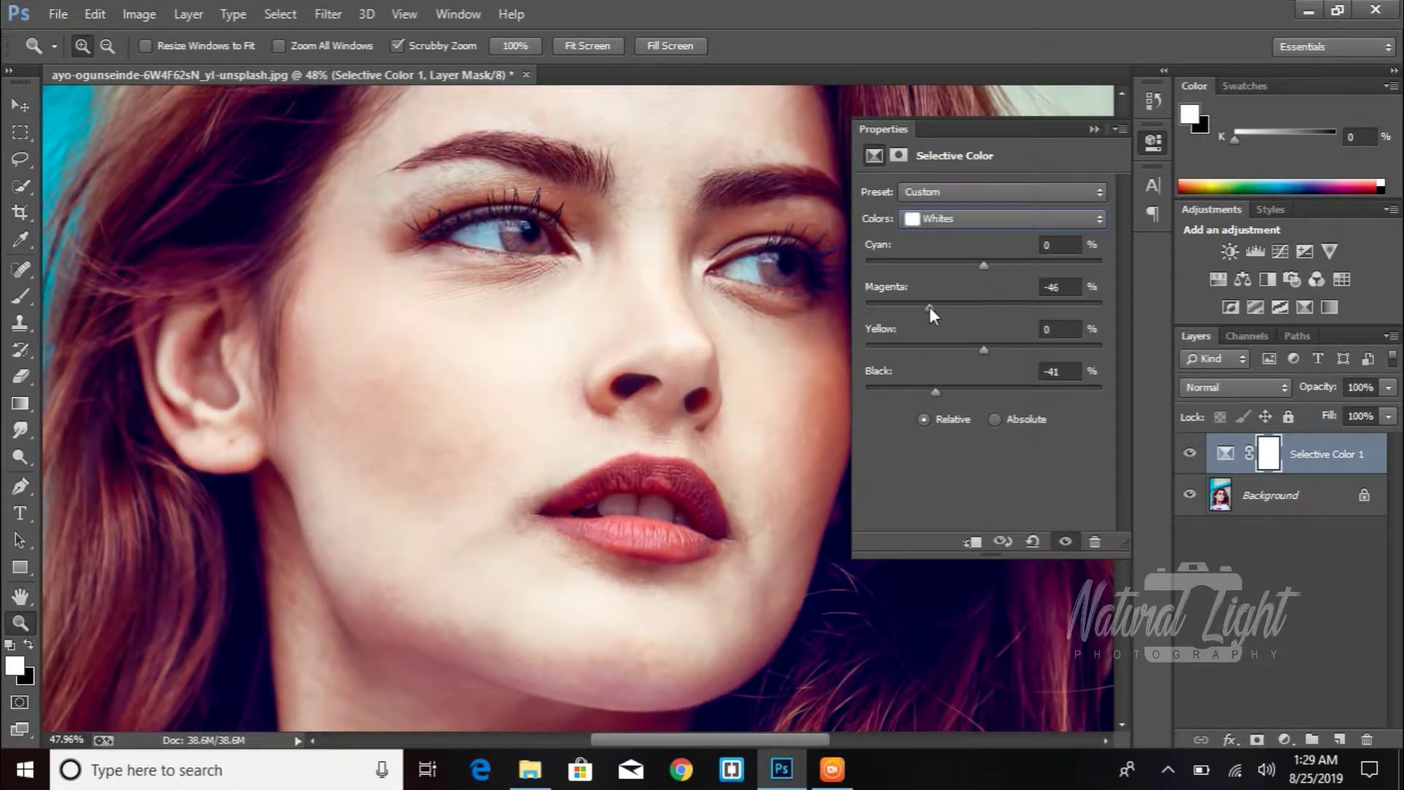
left_click_drag(984, 265, 918, 265)
left_click(1190, 455)
left_click(1190, 455)
Fit the image to the window and merge the visible layers into the Background
left_click(1094, 129)
key("ctrl+0")
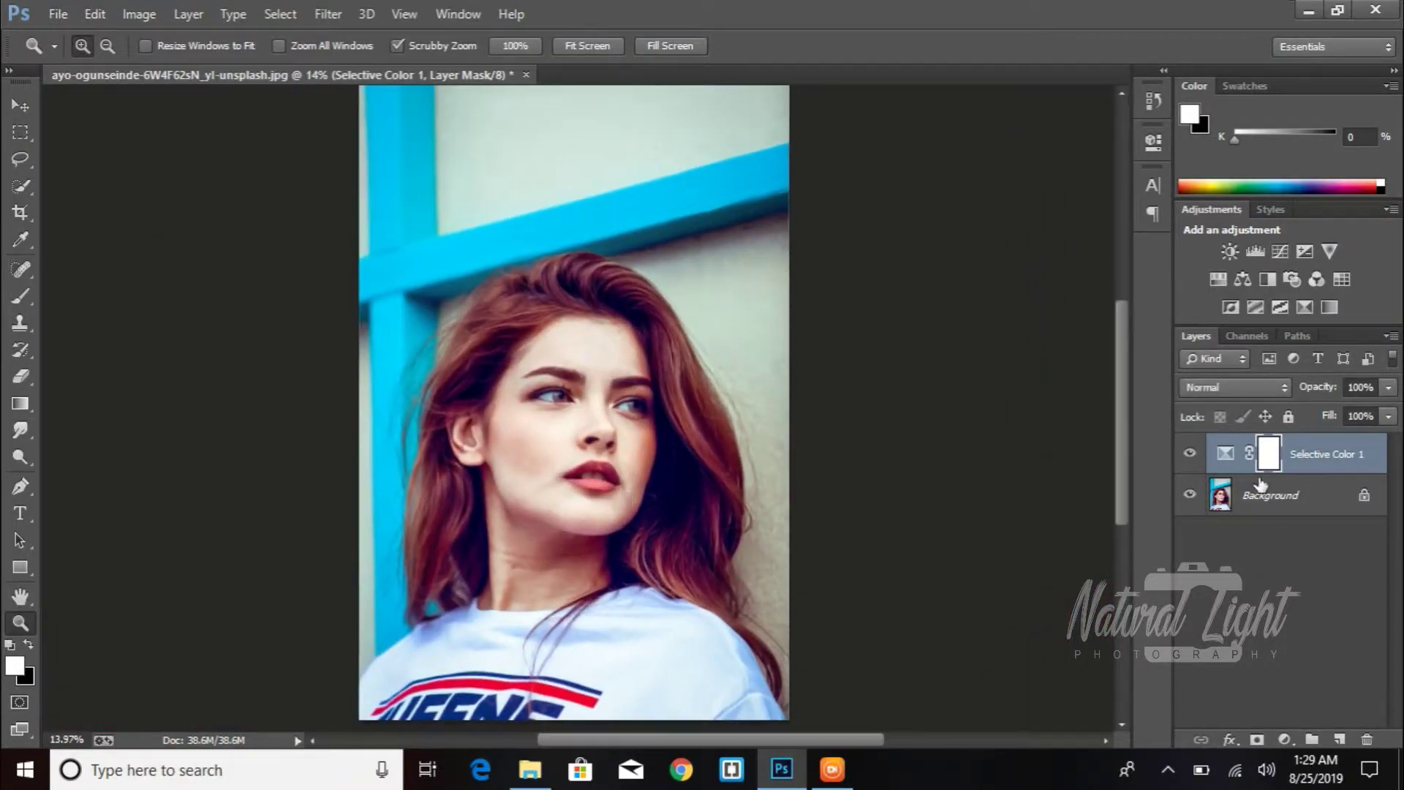
right_click(1320, 462)
left_click(991, 608)
left_click_drag(621, 527, 672, 572)
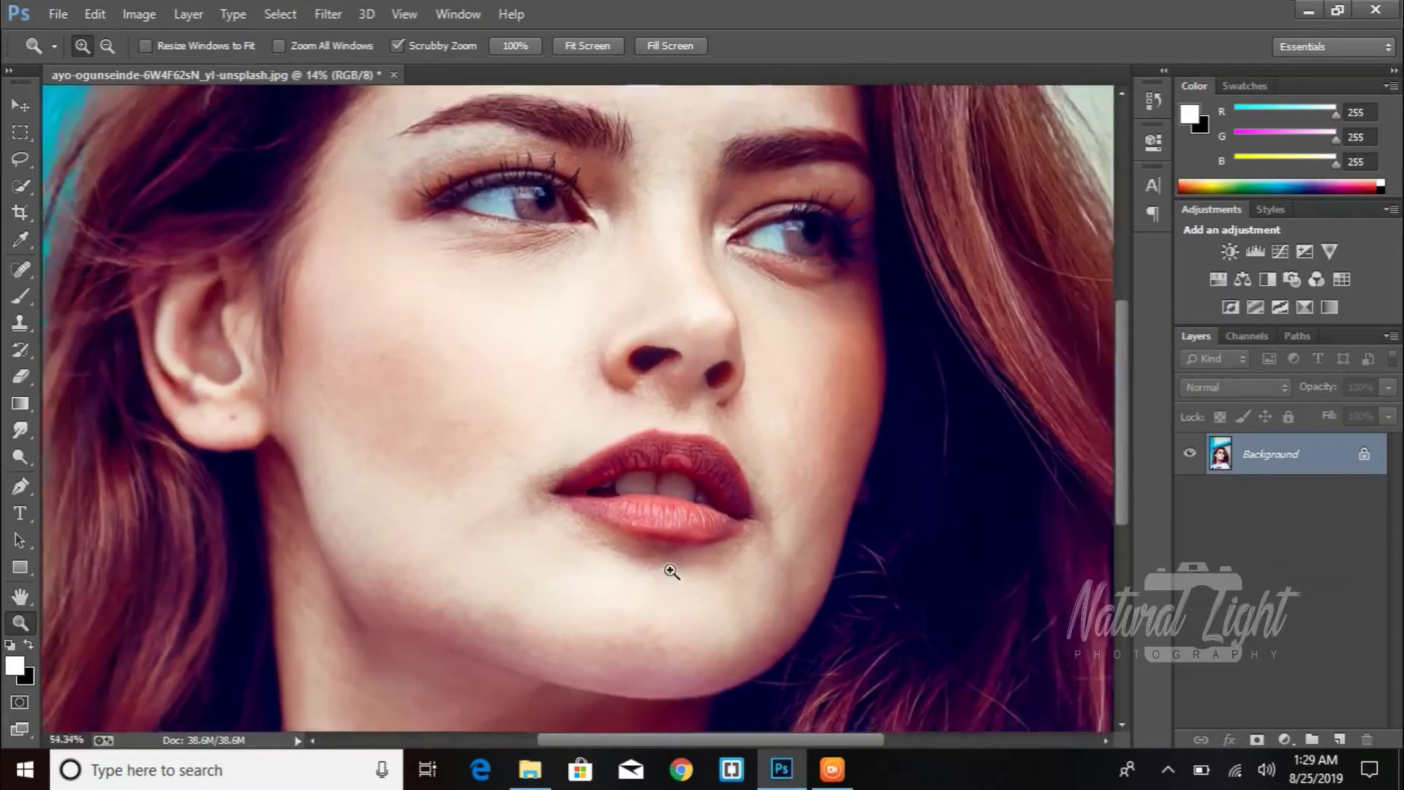
Apply Oil Paint with Stylization 4, Cleanliness 2.3, Scale 0.8, Bristle Detail 10 and Shine 0
key("ctrl+0")
left_click(328, 14)
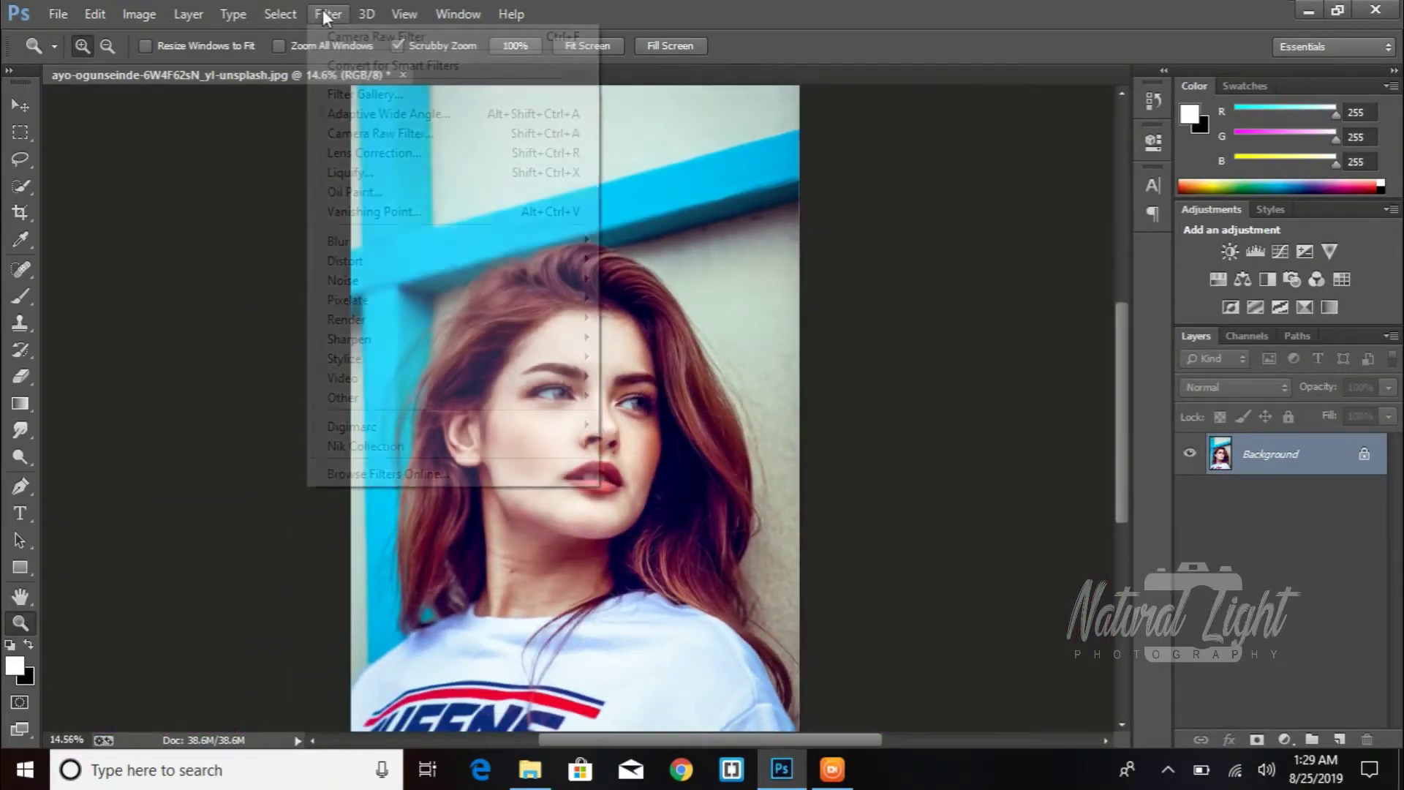
left_click(373, 191)
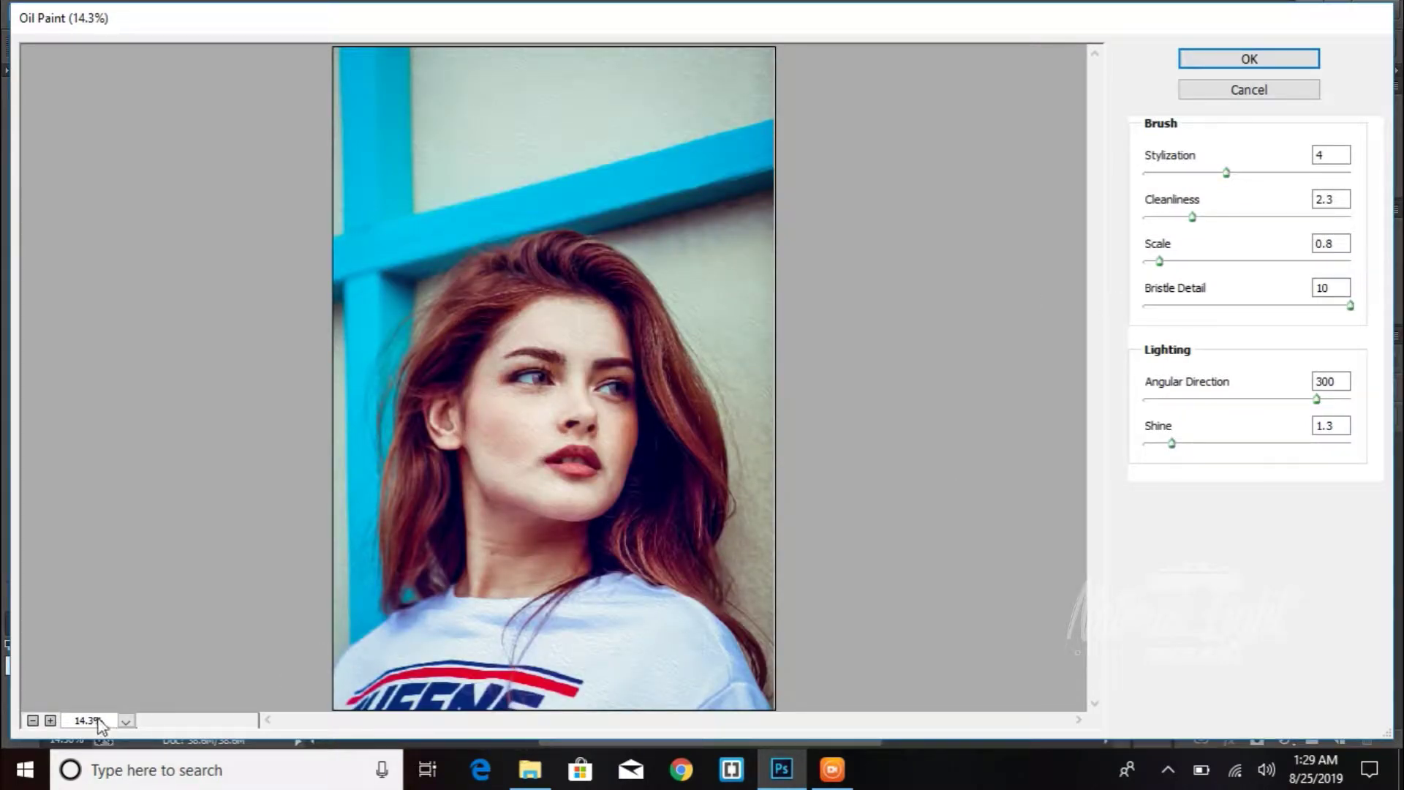
left_click(50, 720)
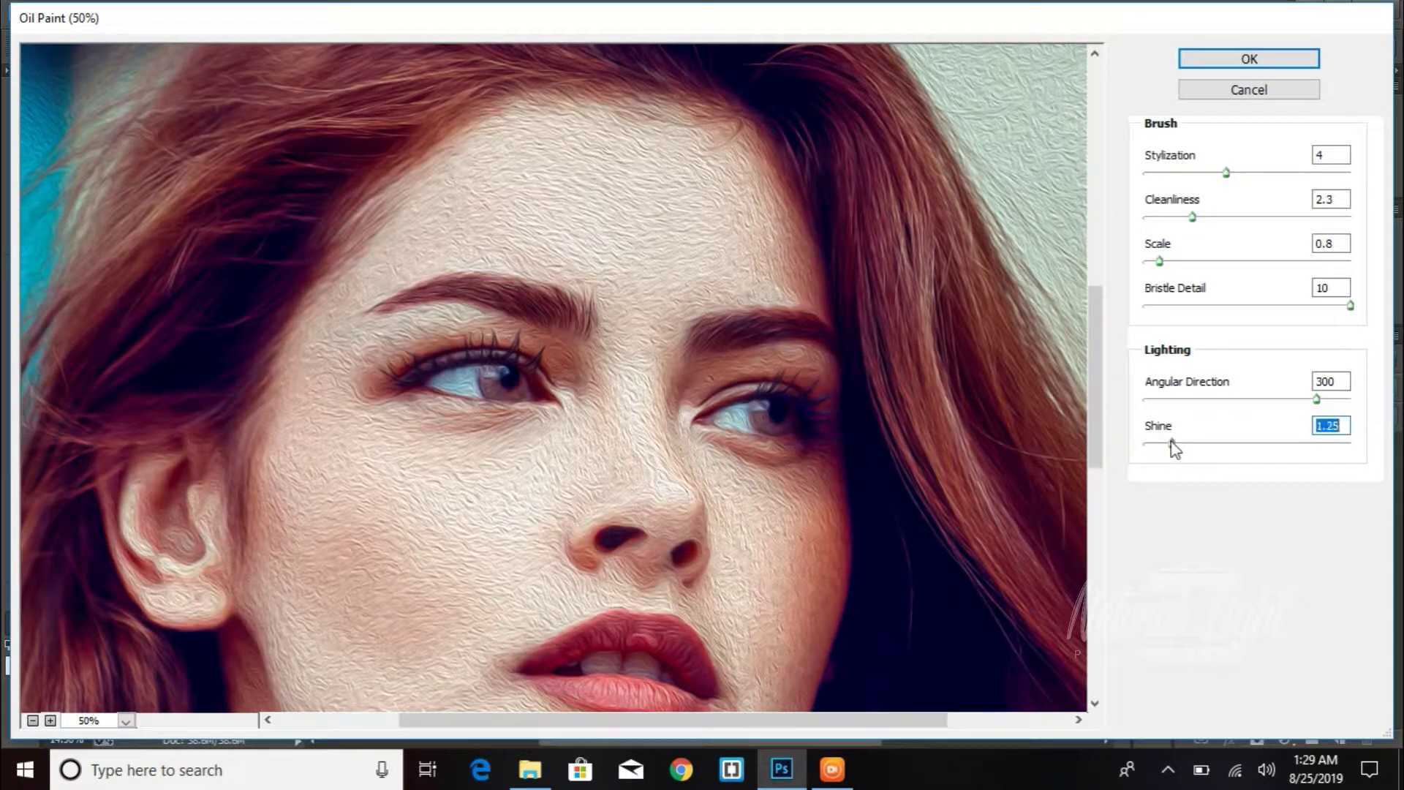
left_click_drag(1173, 444, 1068, 449)
left_click(1277, 58)
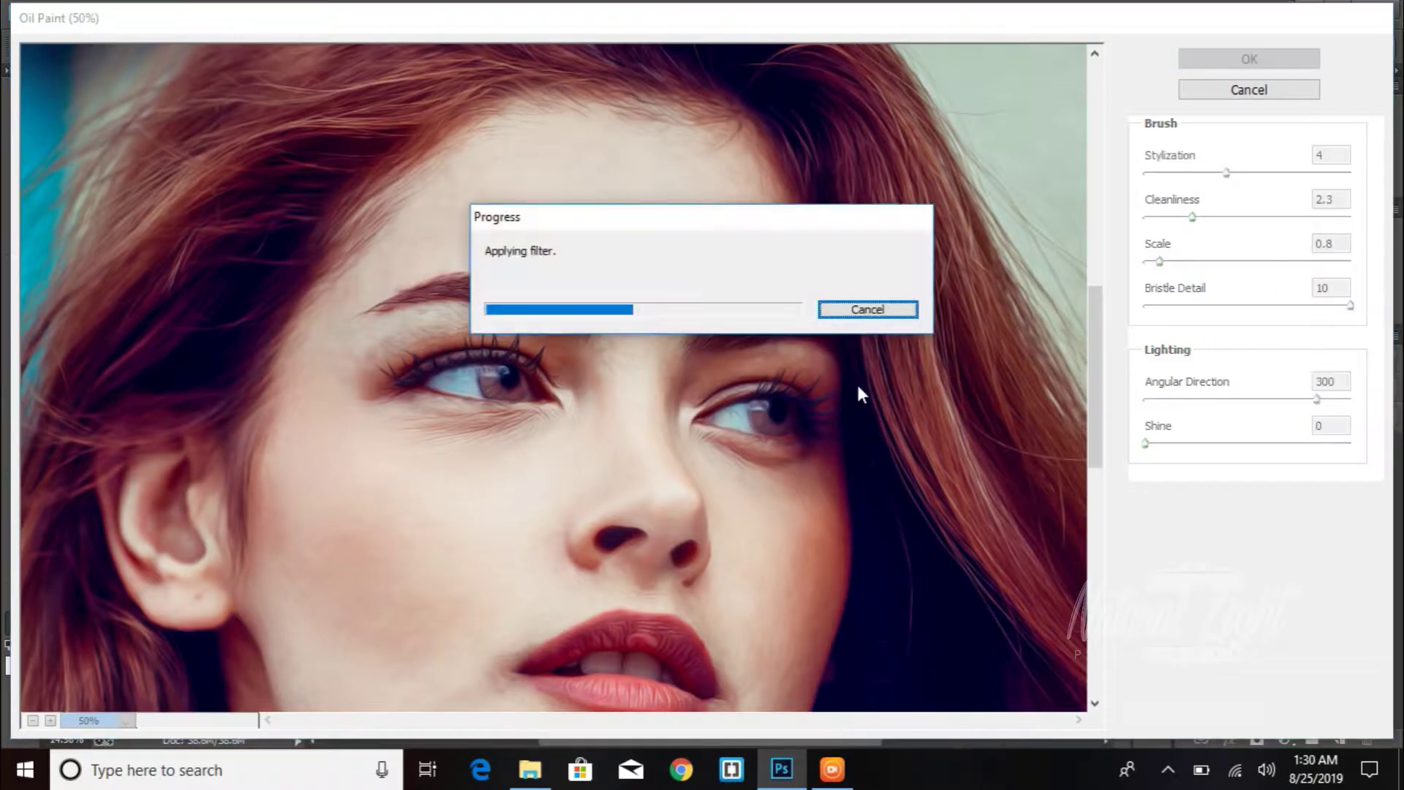
mouse_move(558, 502)
left_mouse_down()
mouse_move(699, 598)
mouse_move(658, 598)
left_mouse_up()
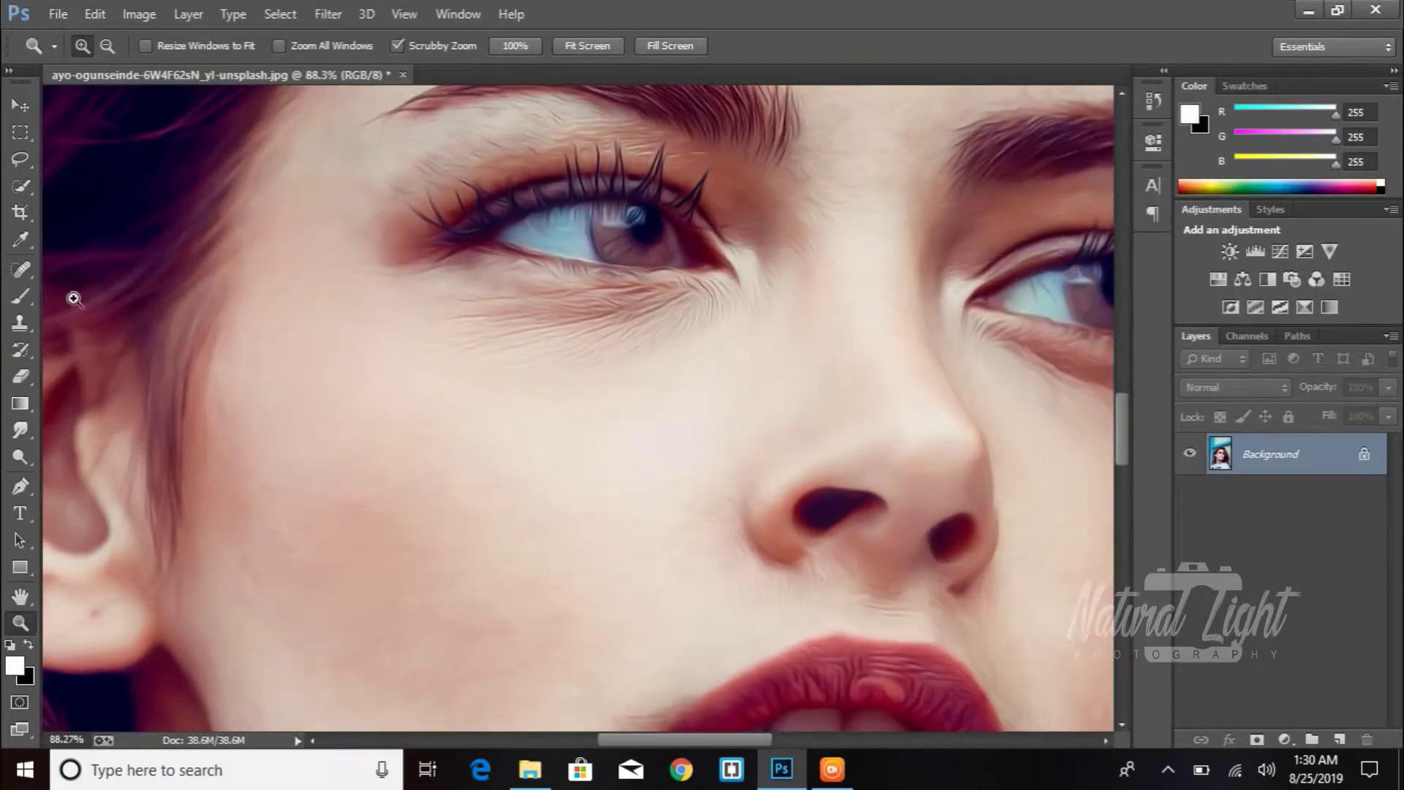
right_click(20, 296)
Smooth the cheek with the Smudge tool at 5% strength, enlarging the brush to 250
left_click(69, 358)
left_click(21, 430)
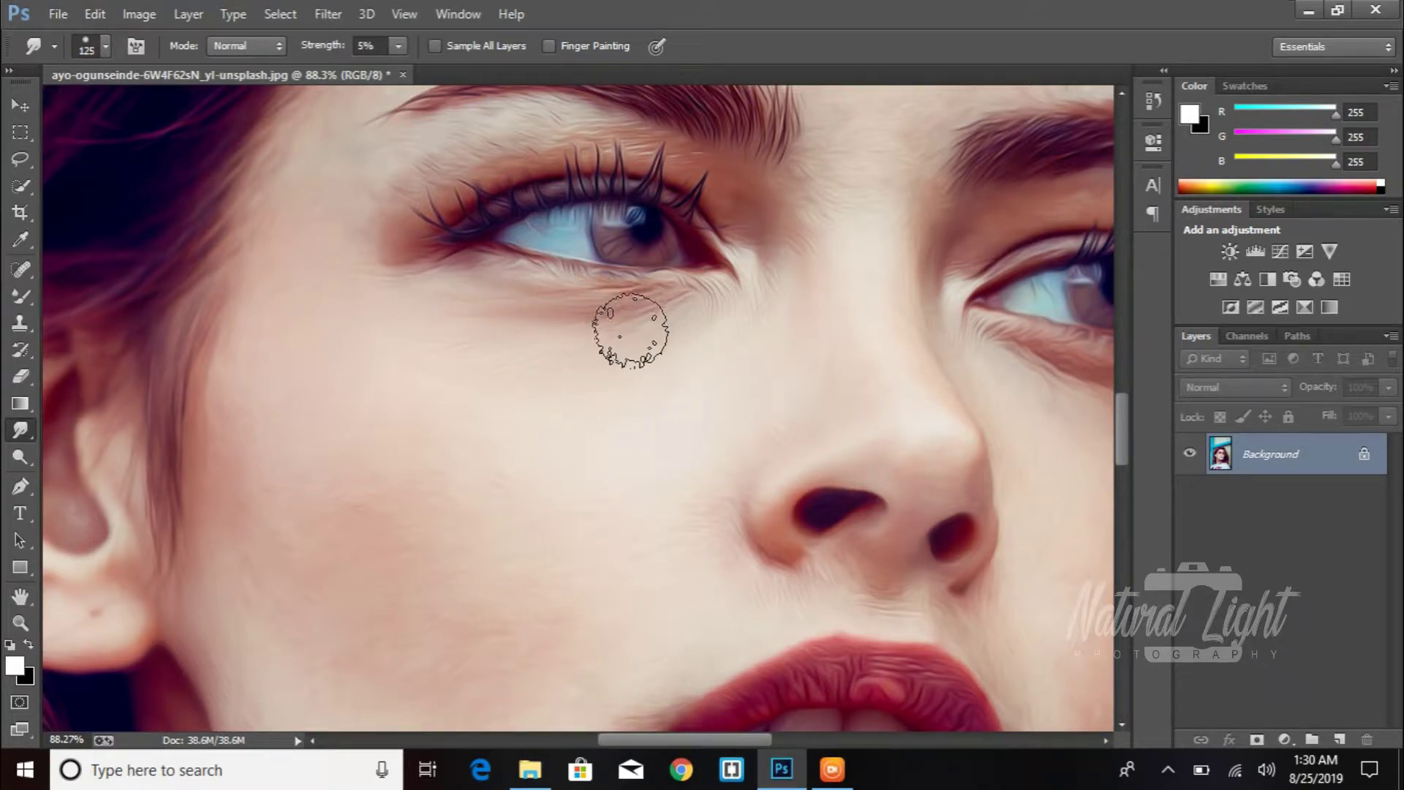
scroll(463, 298, "down", 3)
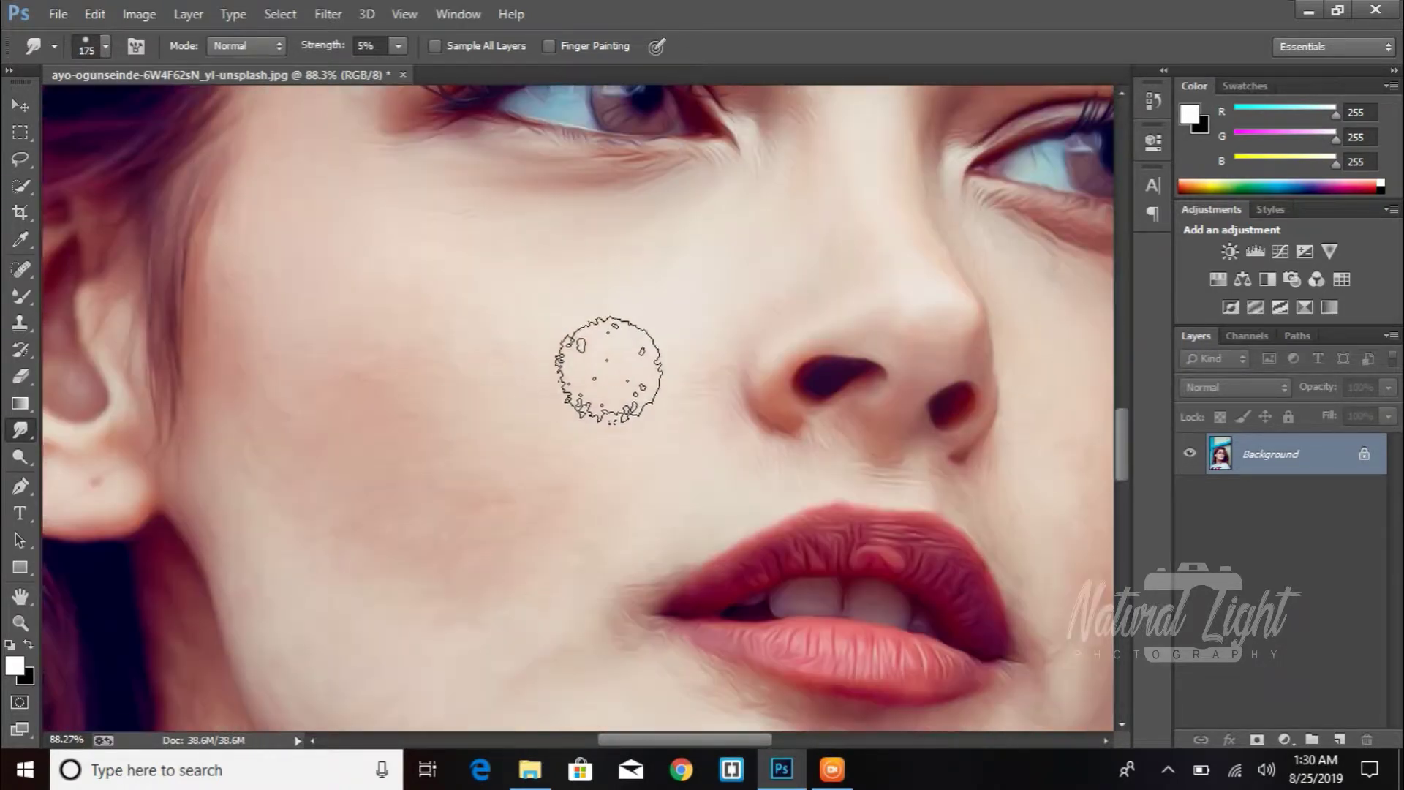
key("bracketright")
key("bracketright")
key("bracketright")
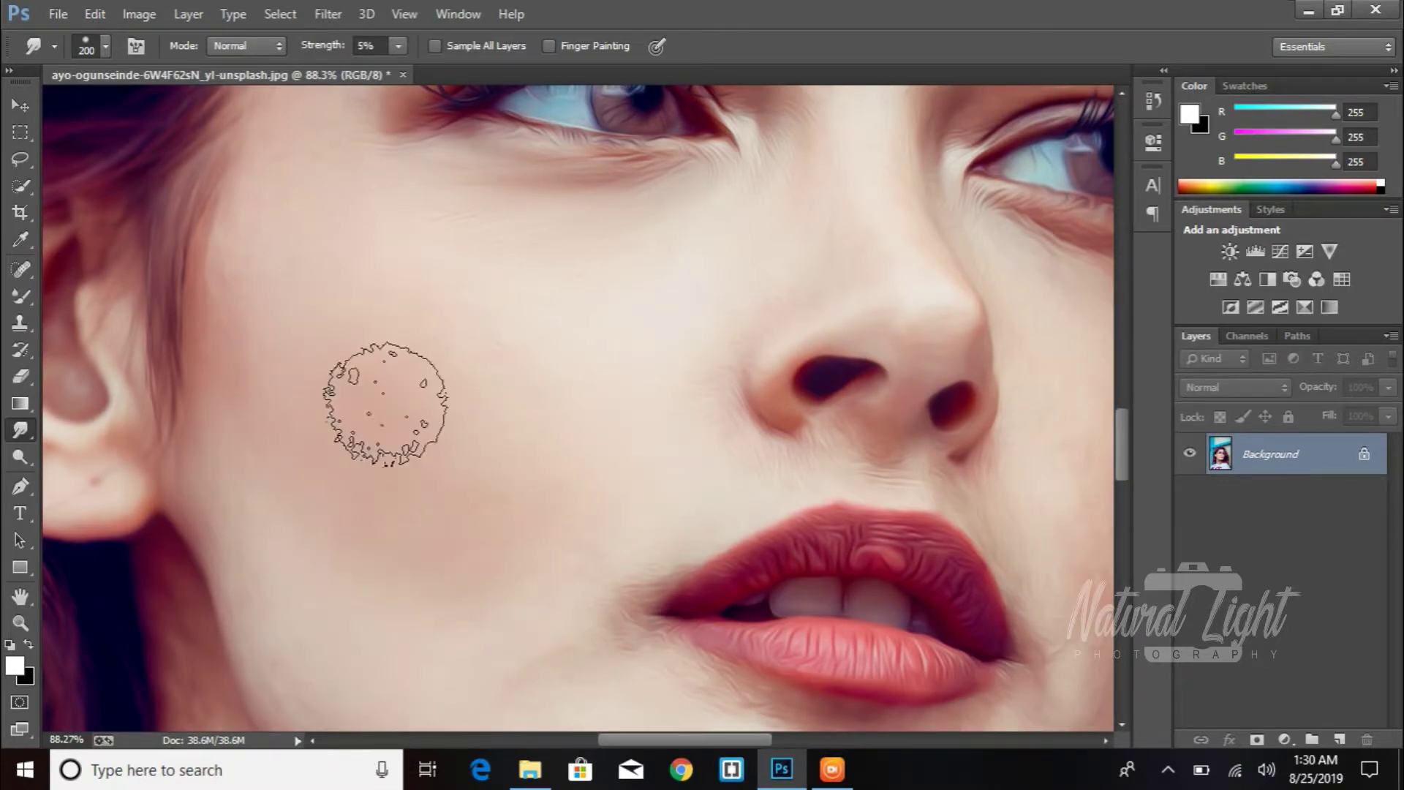
scroll(651, 325, "up", 1)
scroll(520, 358, "down", 2)
scroll(526, 512, "down", 2)
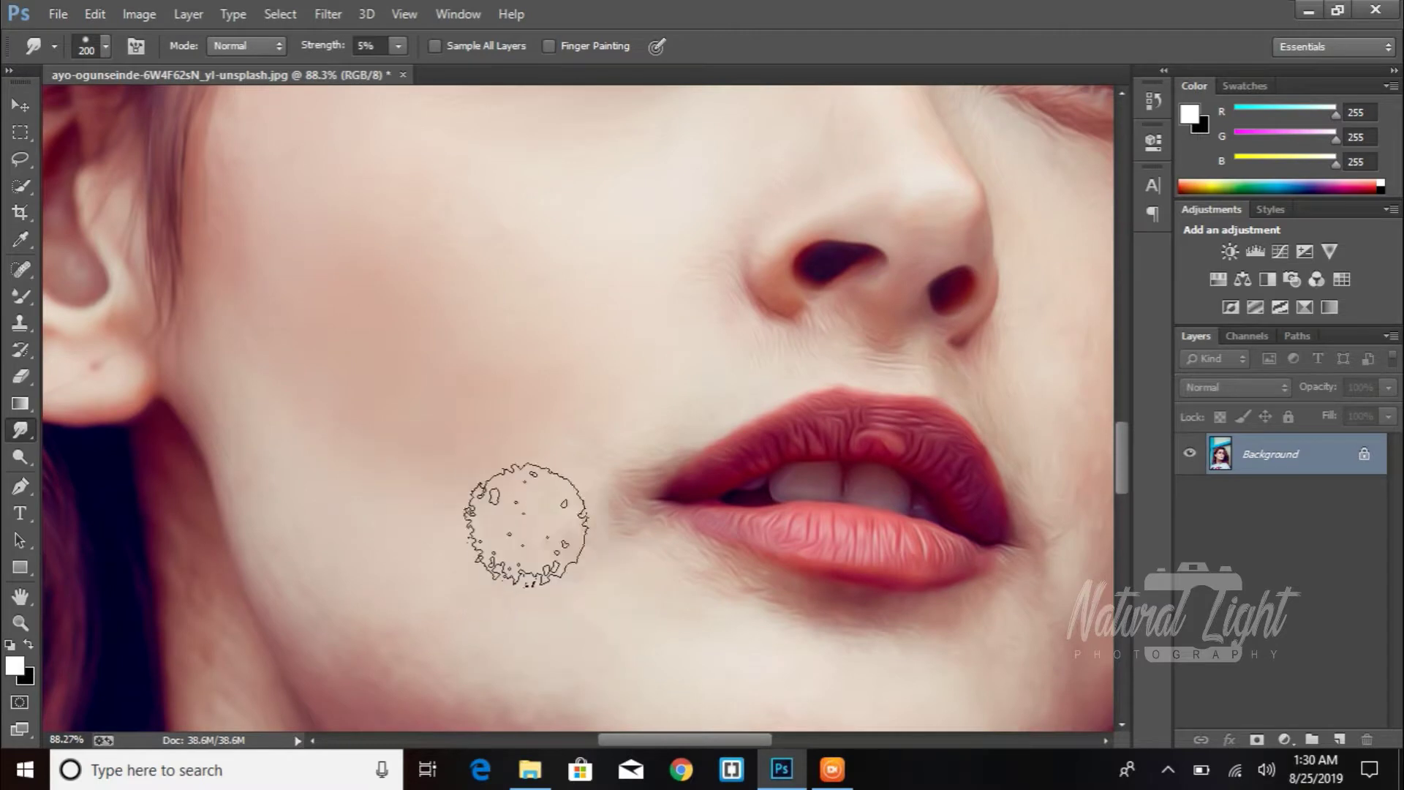
scroll(600, 526, "down", 2)
scroll(688, 512, "down", 2)
key("bracketright")
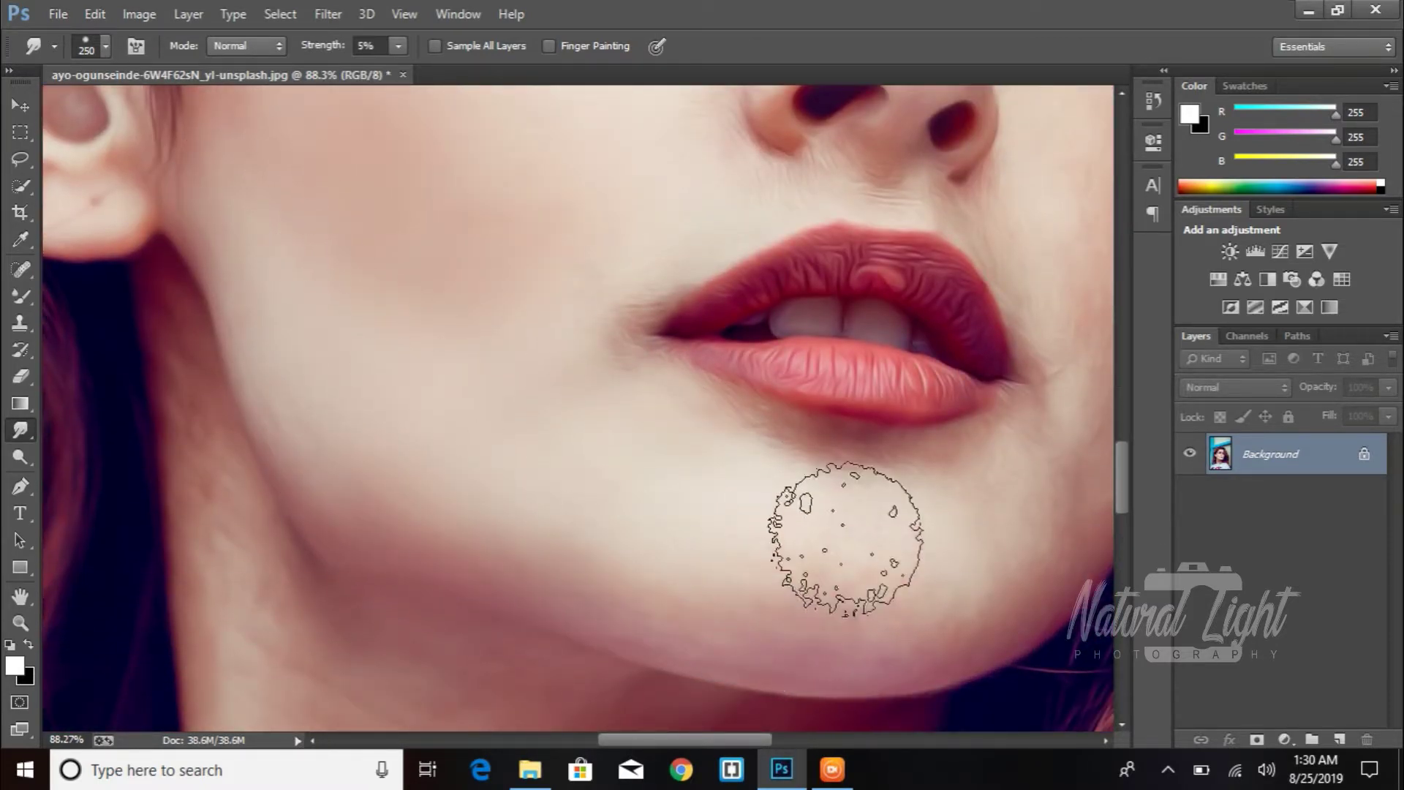
scroll(724, 567, "right", 3)
scroll(747, 304, "right", 4)
scroll(746, 303, "up", 4)
Smudge the chin and lip edges, resizing the brush between 175 and 250
key("bracketleft")
key("bracketleft")
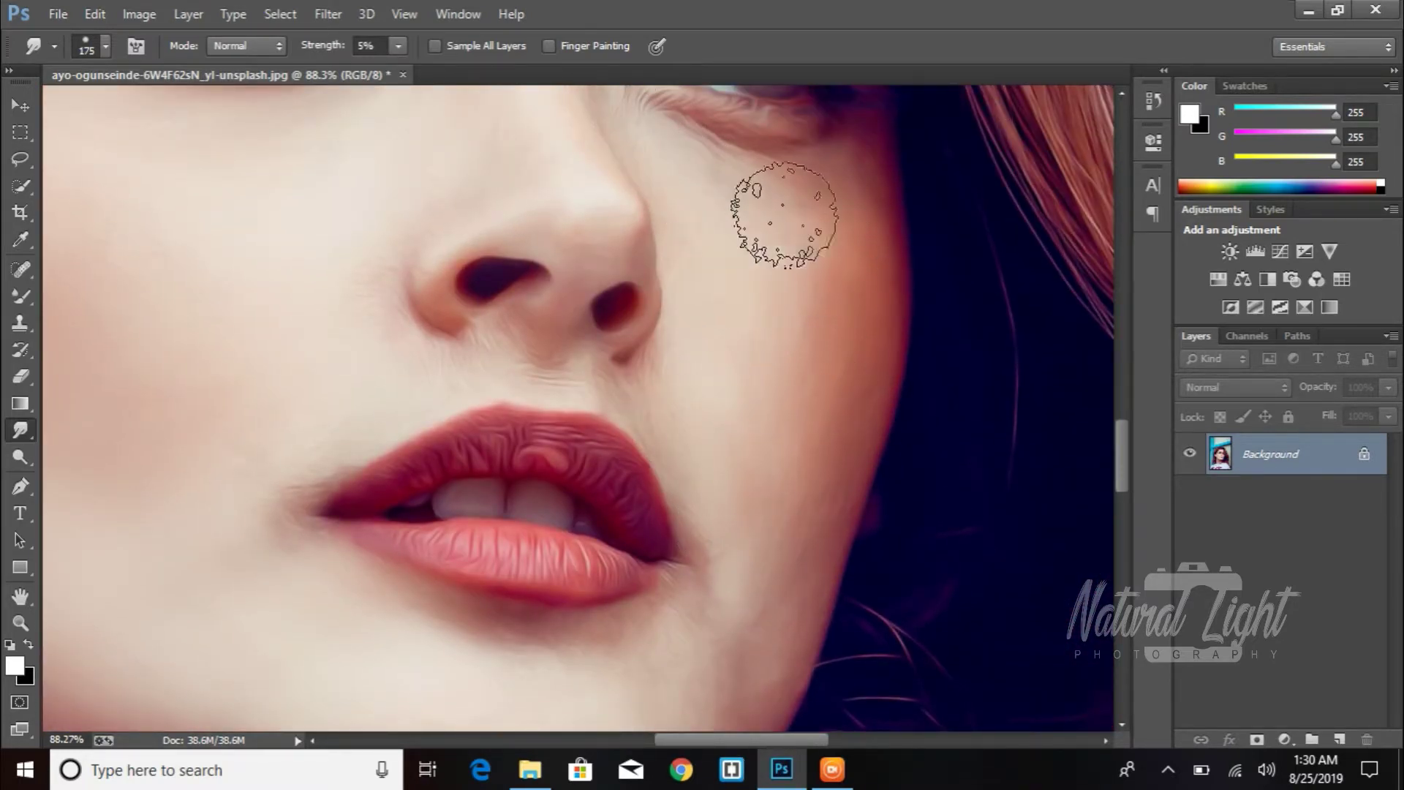
scroll(760, 468, "down", 2)
scroll(732, 527, "down", 2)
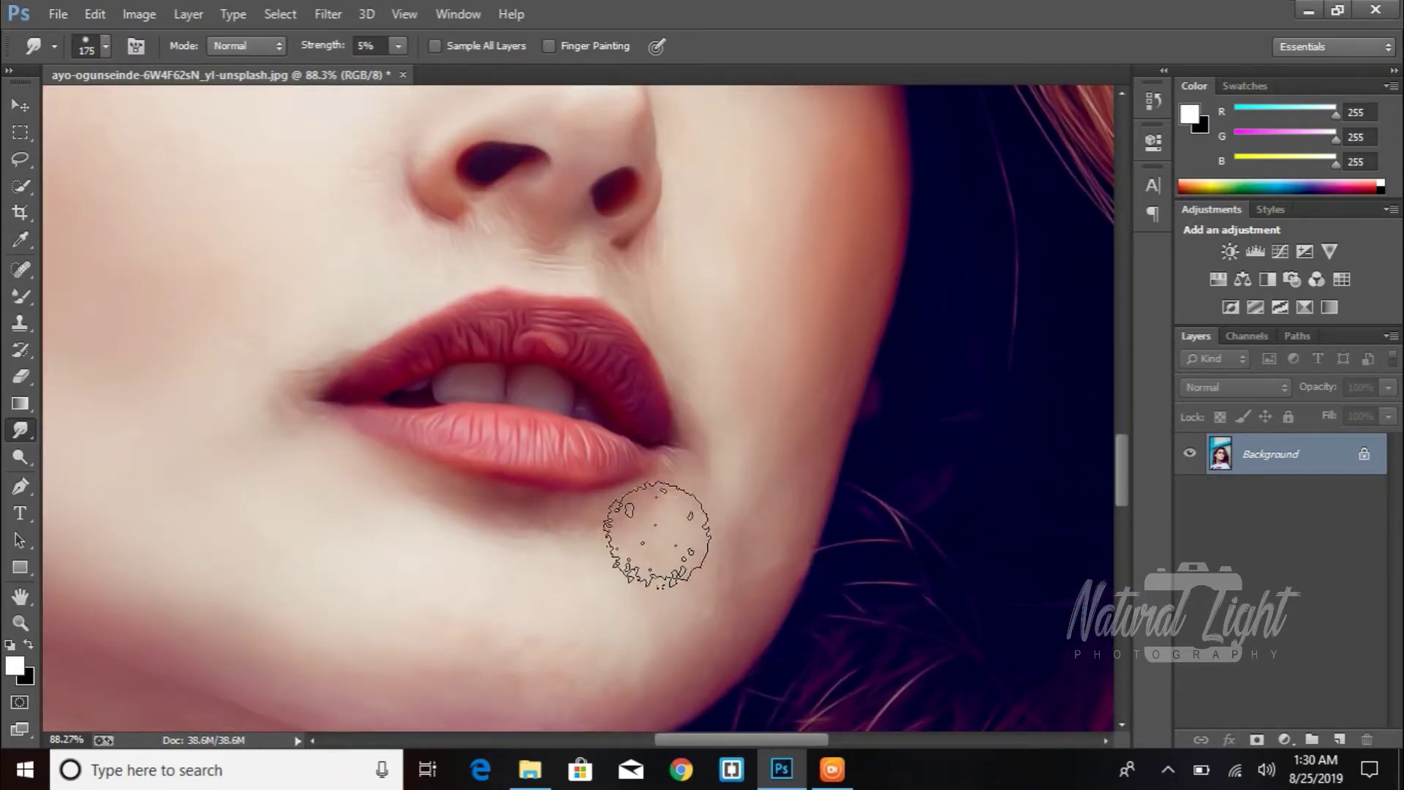
scroll(564, 611, "down", 2)
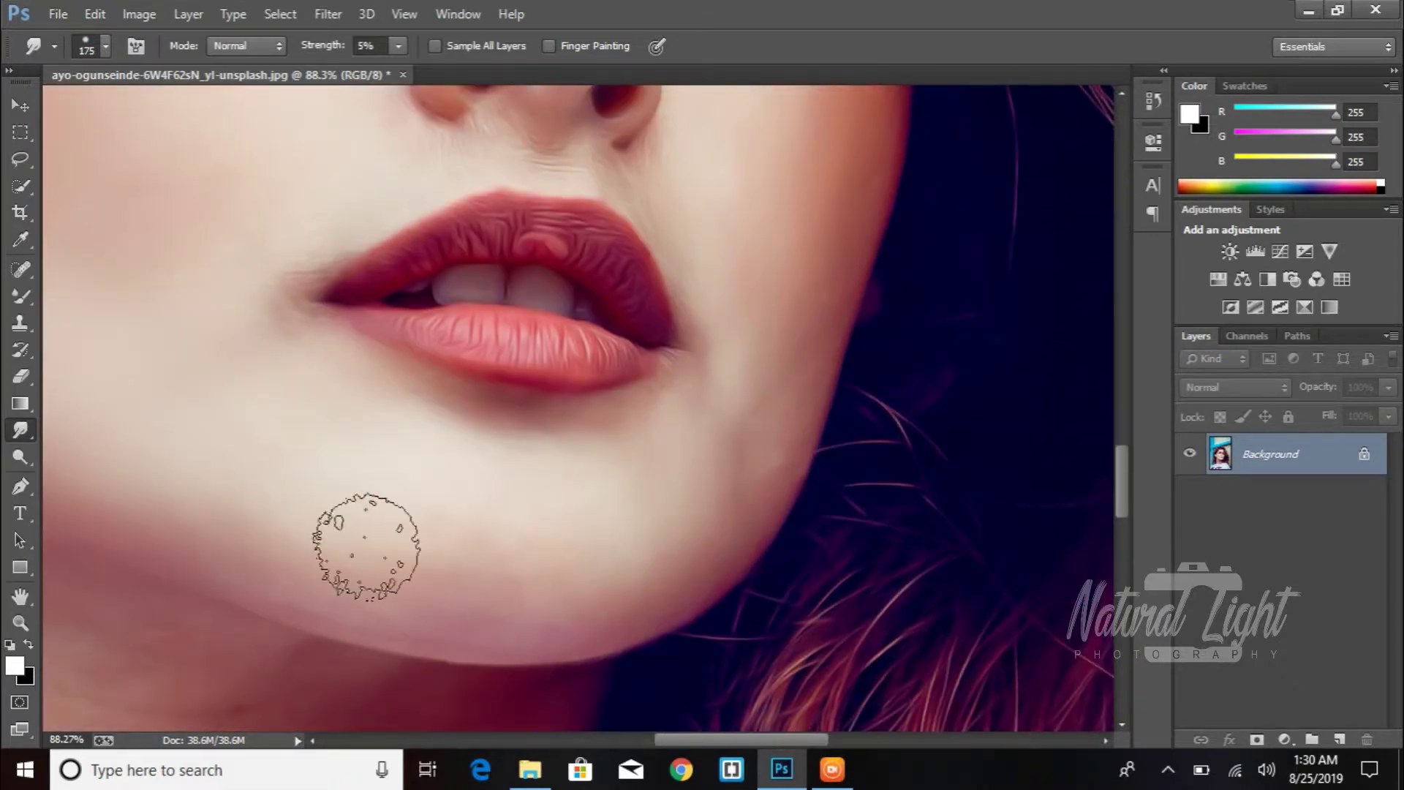
key("bracketright")
key("bracketright")
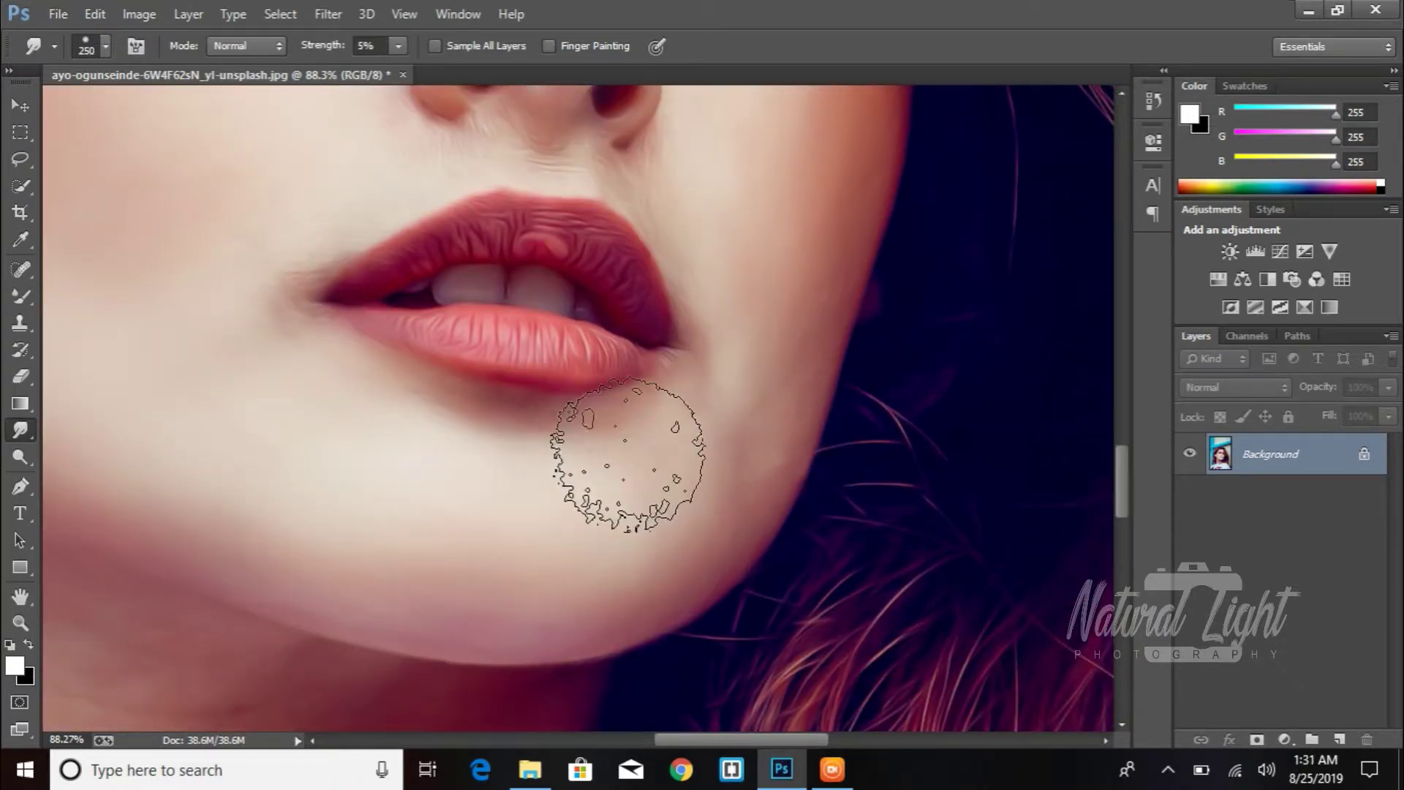
scroll(596, 474, "up", 2)
scroll(596, 474, "up", 1)
key("bracketleft")
key("bracketleft")
key("bracketleft")
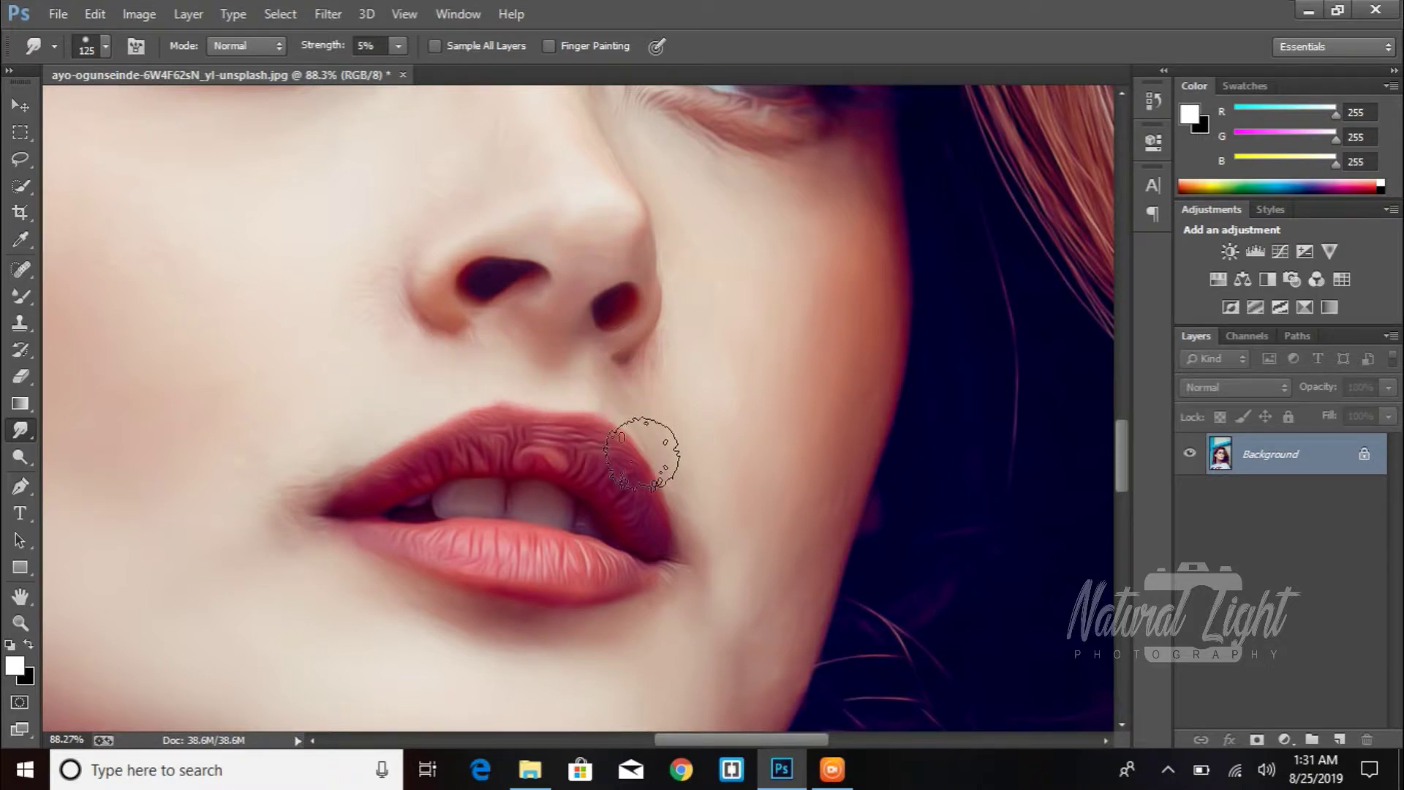
scroll(649, 375, "up", 2)
Smudge the skin under the eyes, around the brows and across the forehead
scroll(690, 445, "up", 1)
key("bracketright")
key("bracketright")
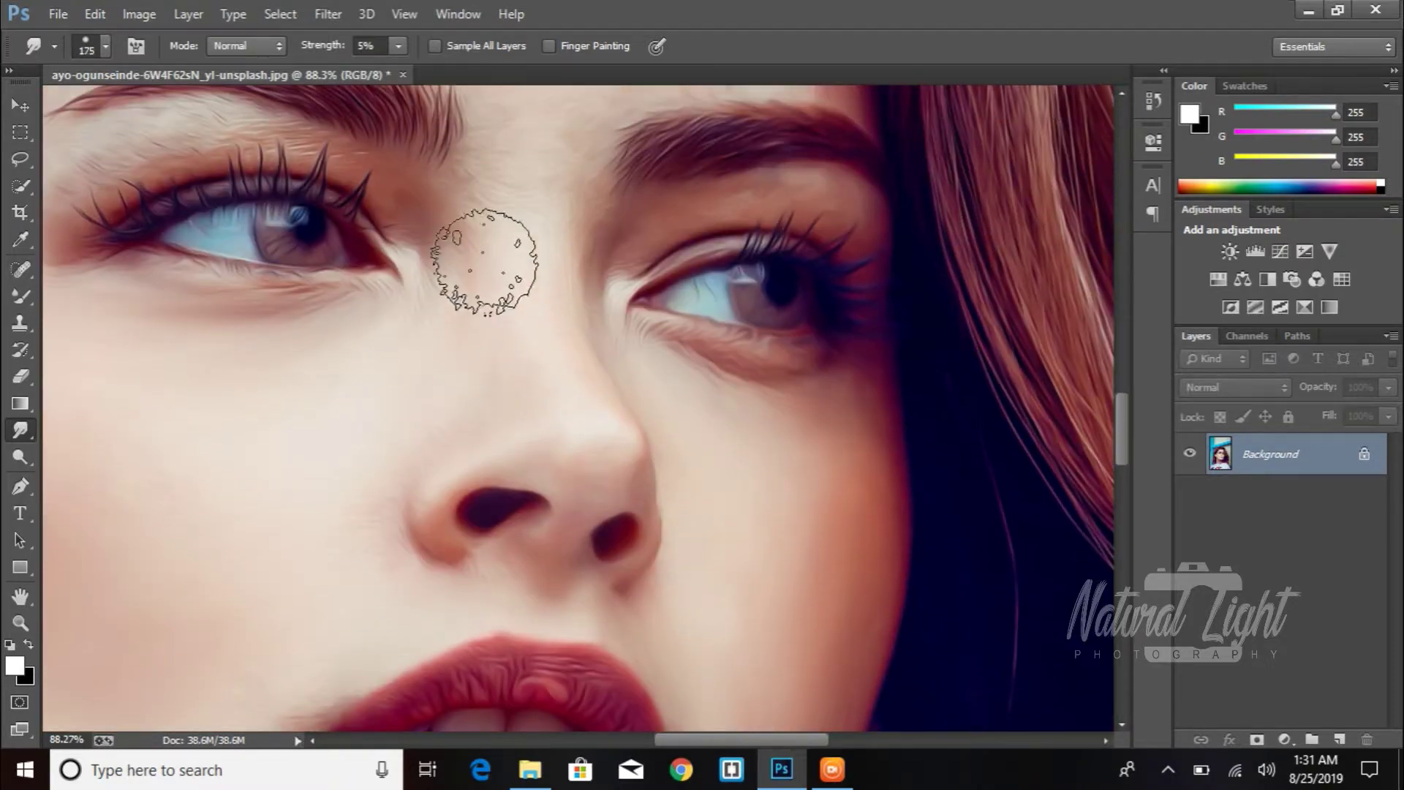
key("bracketleft")
key("bracketleft")
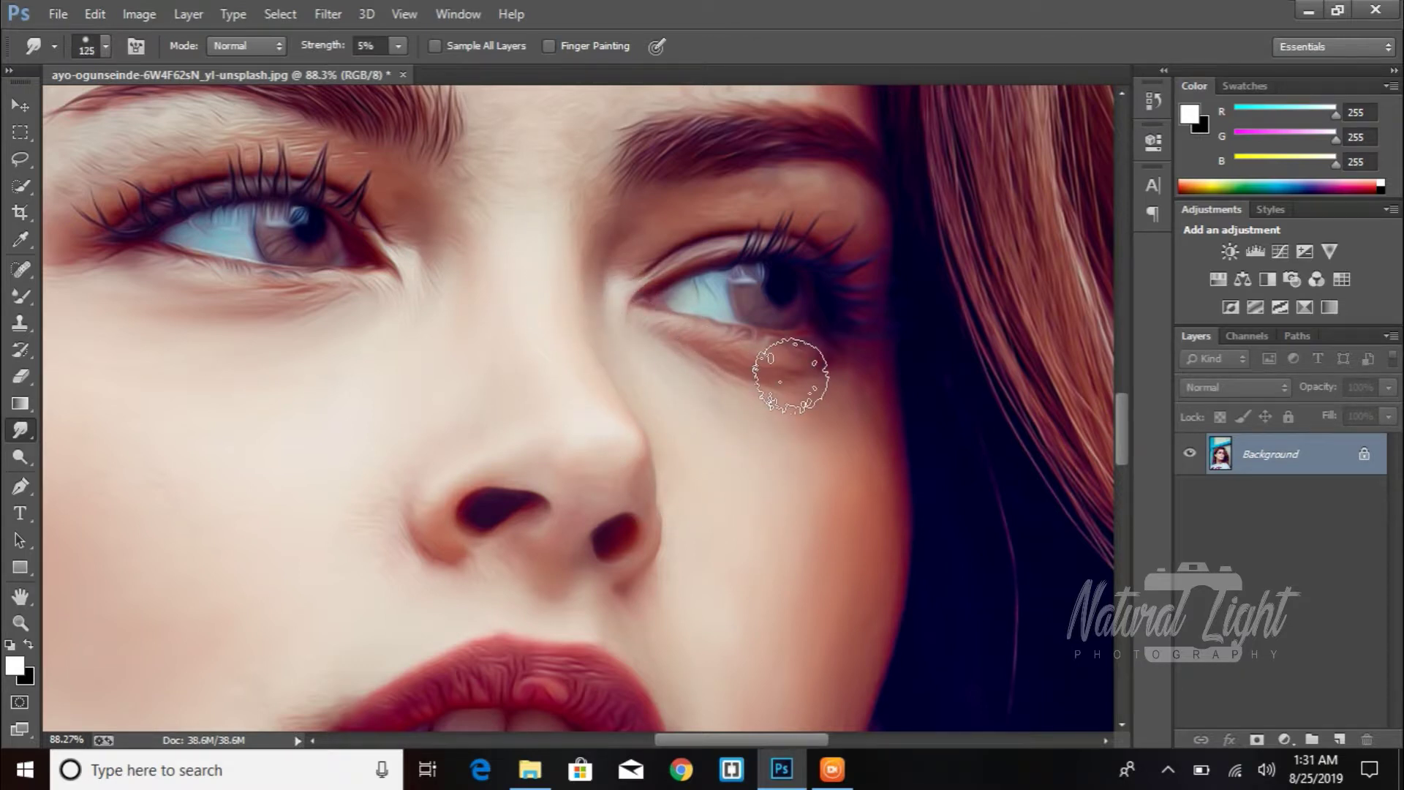
scroll(619, 320, "up", 3)
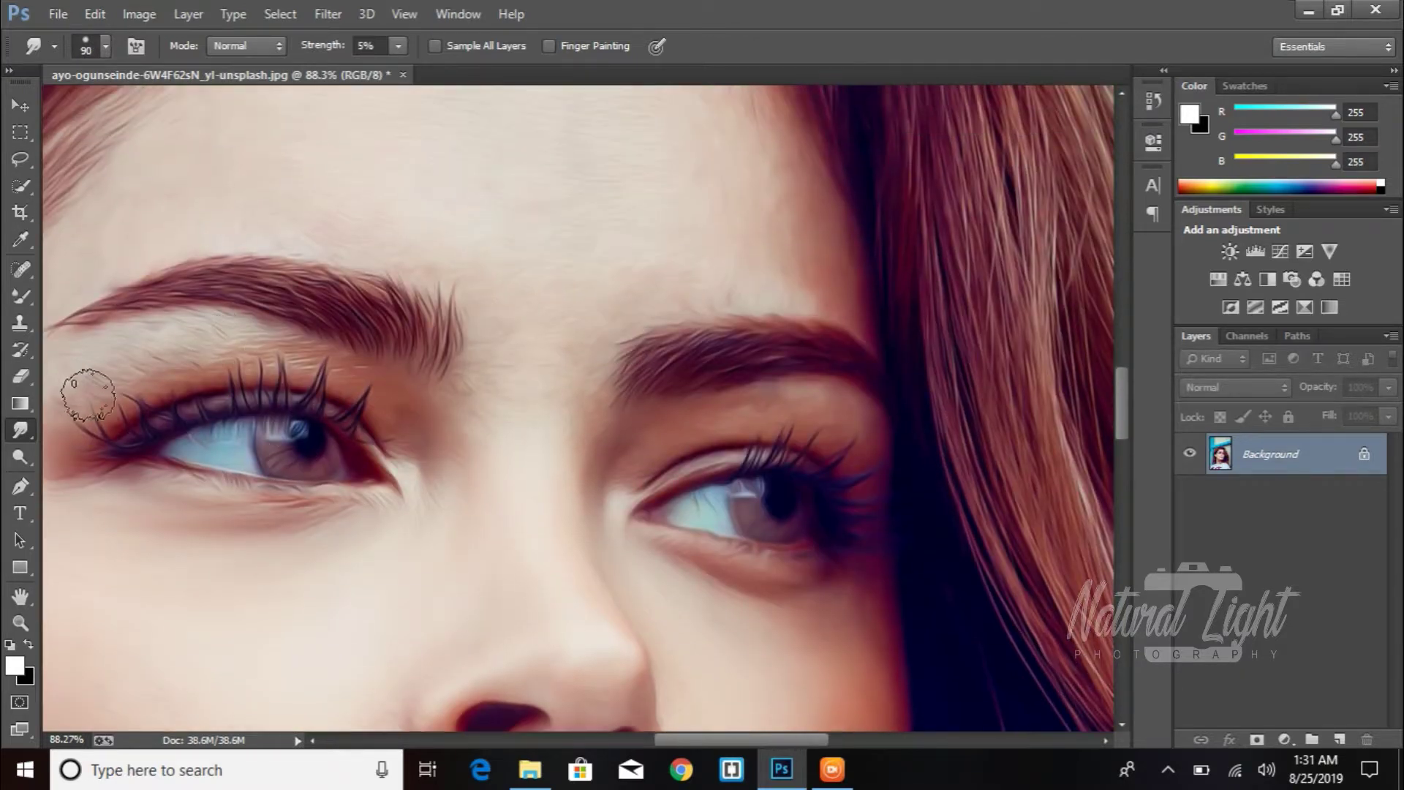
scroll(358, 490, "left", 1)
scroll(439, 460, "left", 2)
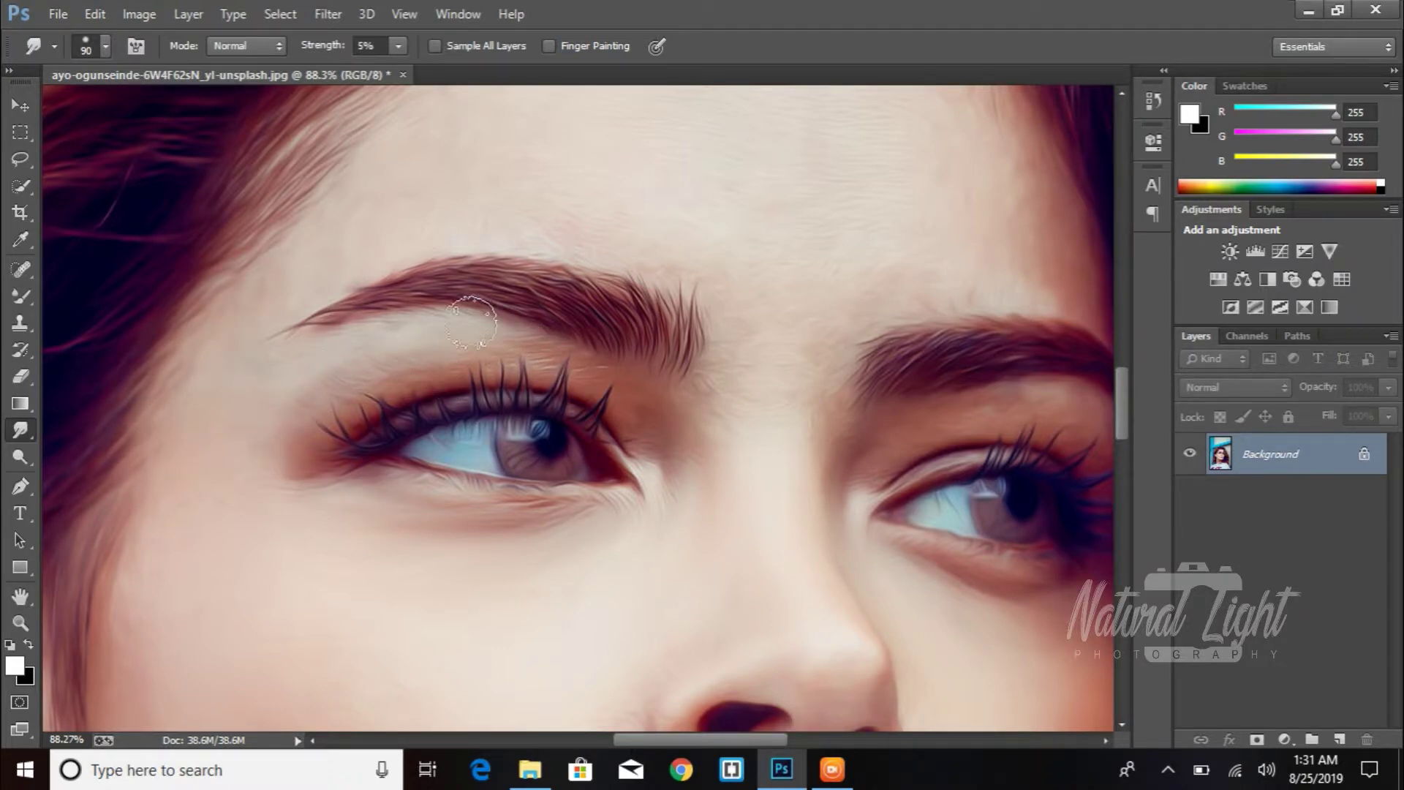
key("bracketright")
scroll(866, 366, "up", 2)
scroll(964, 380, "up", 1)
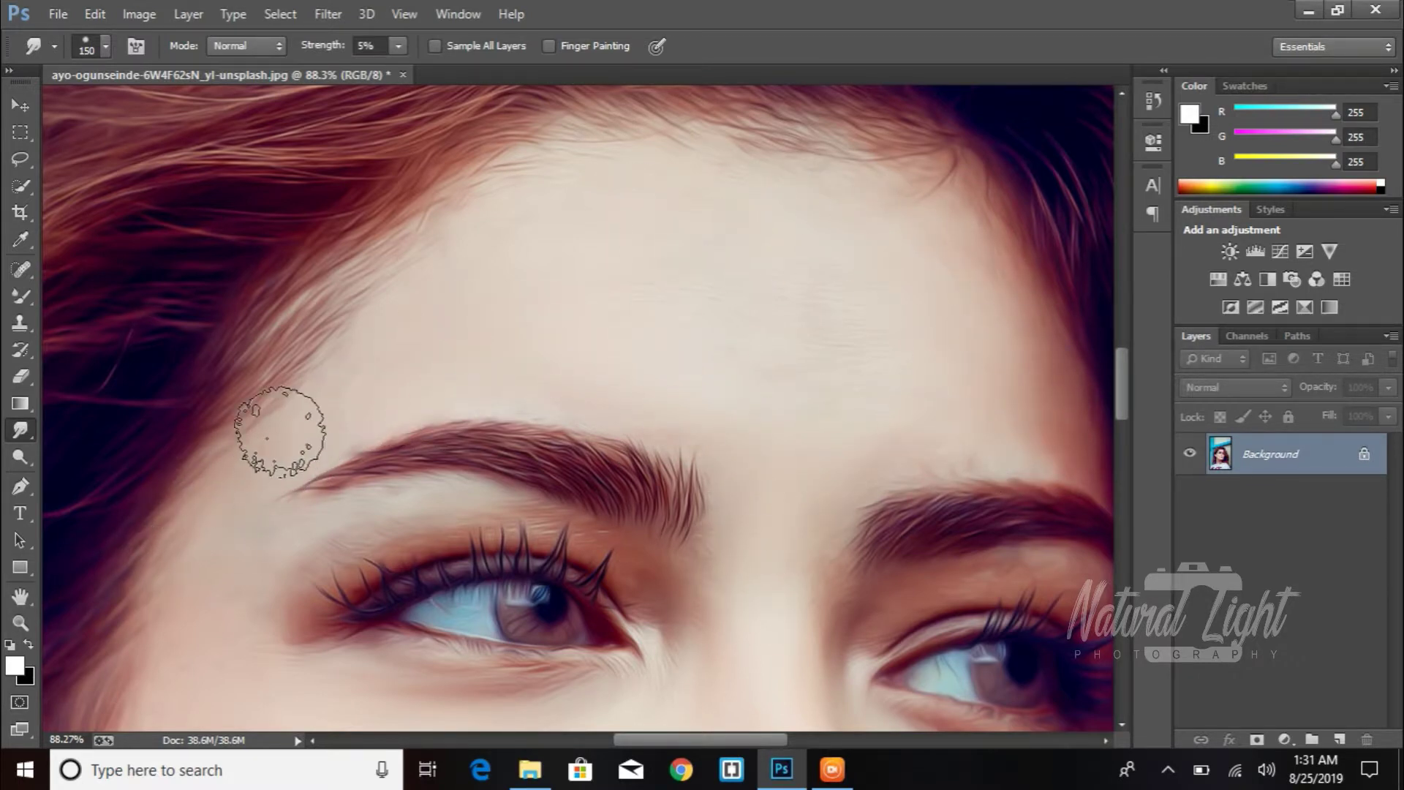
scroll(647, 516, "down", 1)
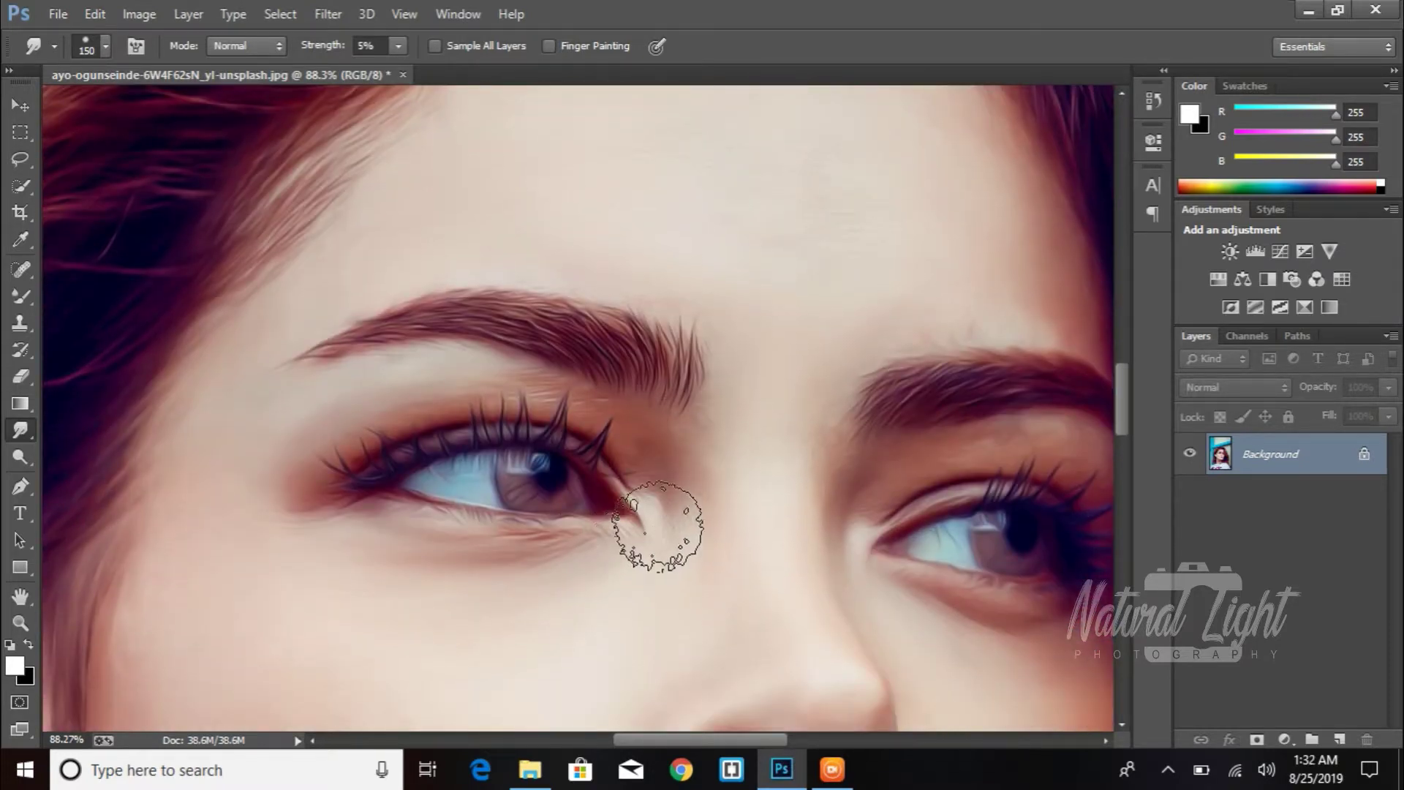
Zoom in on the eye by the hair and soften the upper eyelid with an 80 brush
key("z")
scroll(784, 626, "up", 3)
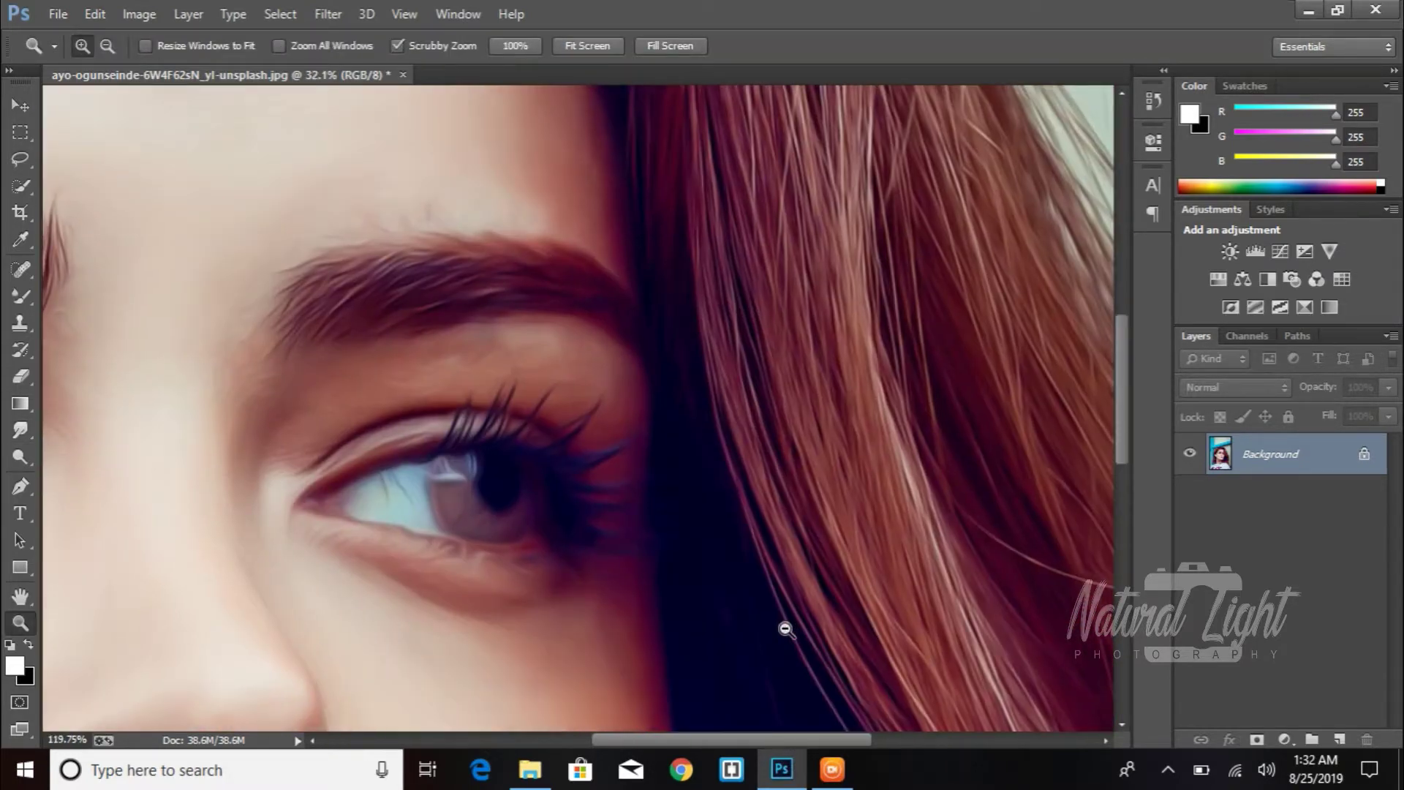
left_click(20, 429)
key("bracketleft")
key("bracketleft")
key("bracketleft")
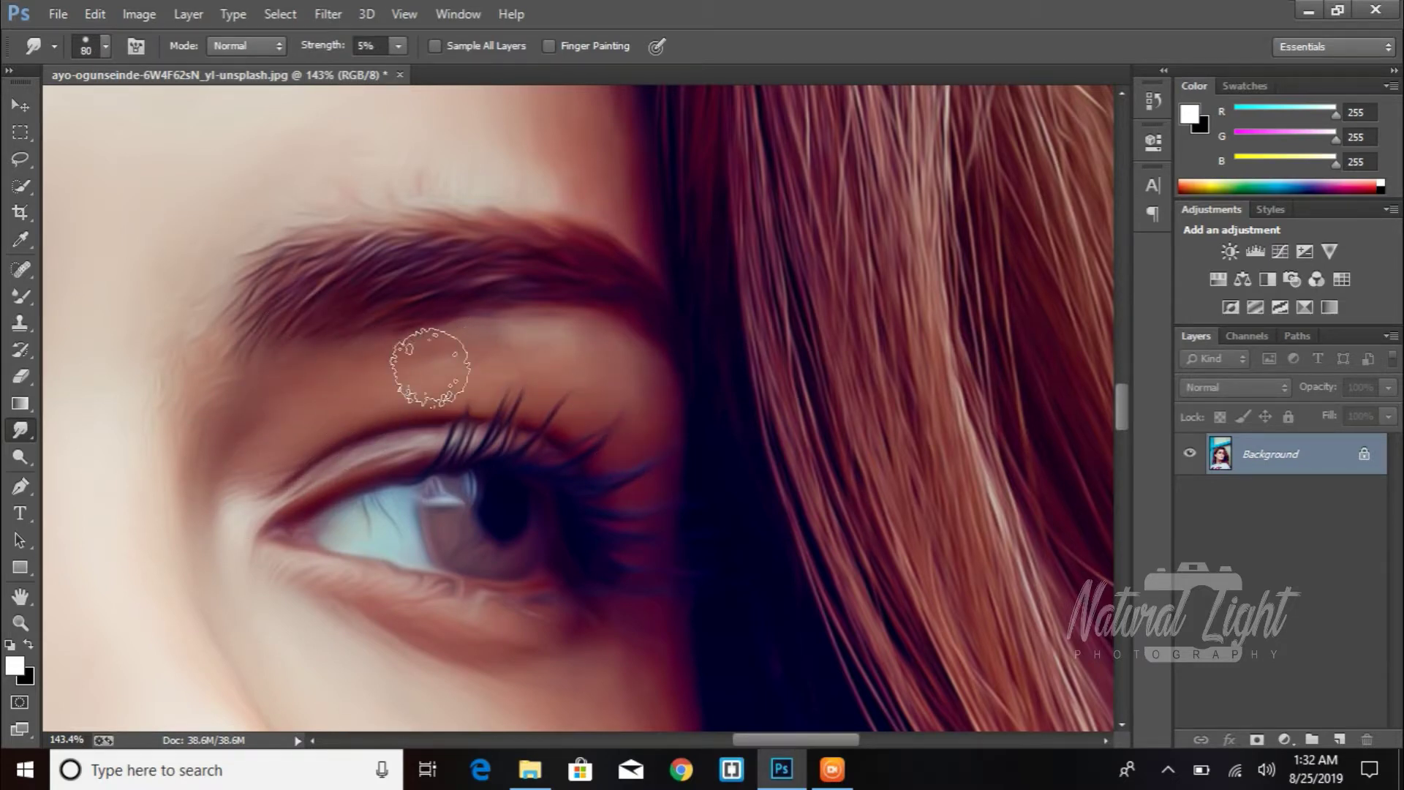
left_click(21, 623)
key("ctrl+0")
scroll(424, 596, "up", 2)
Spot-heal a neck blemish, then smudge the jaw with a 250 brush
scroll(549, 618, "up", 3)
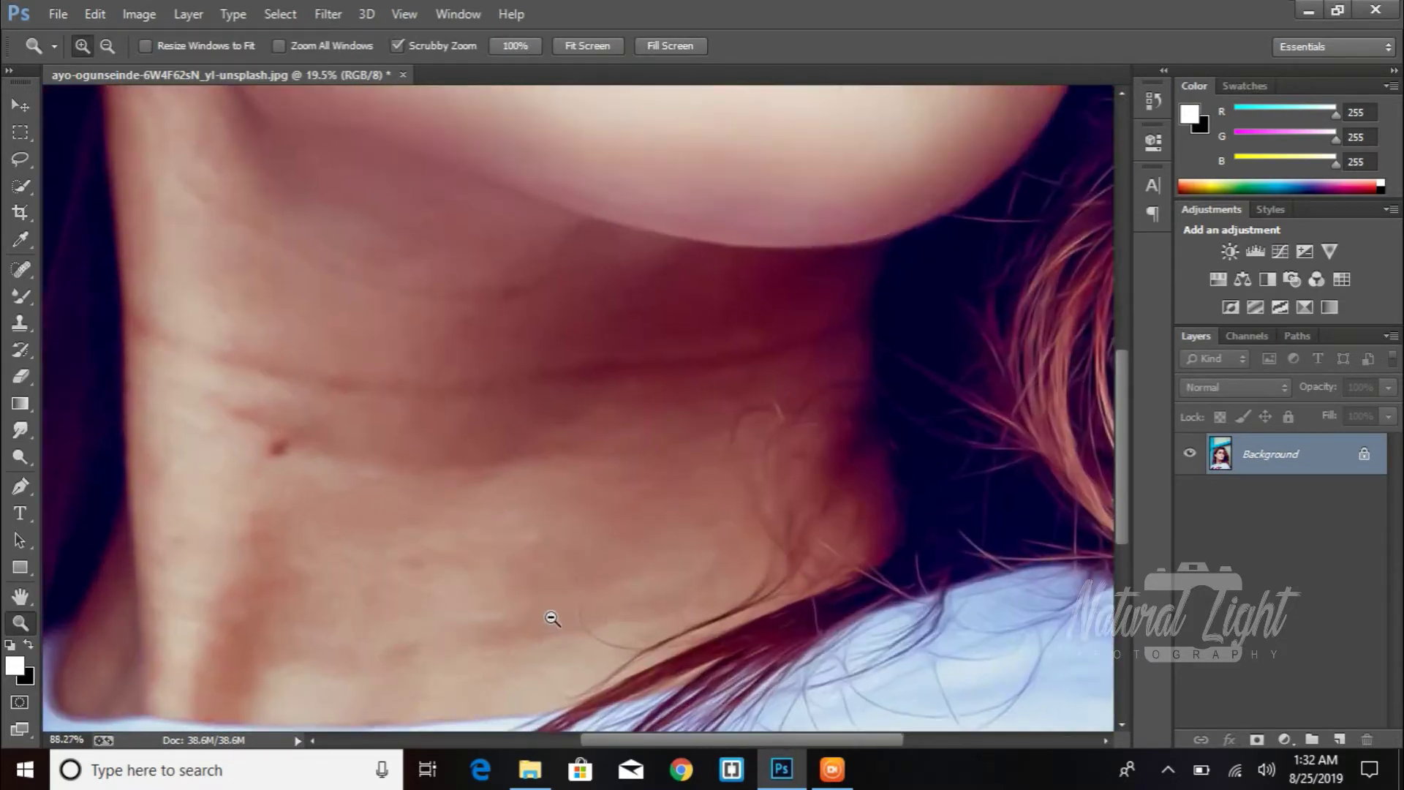
scroll(190, 311, "up", 1)
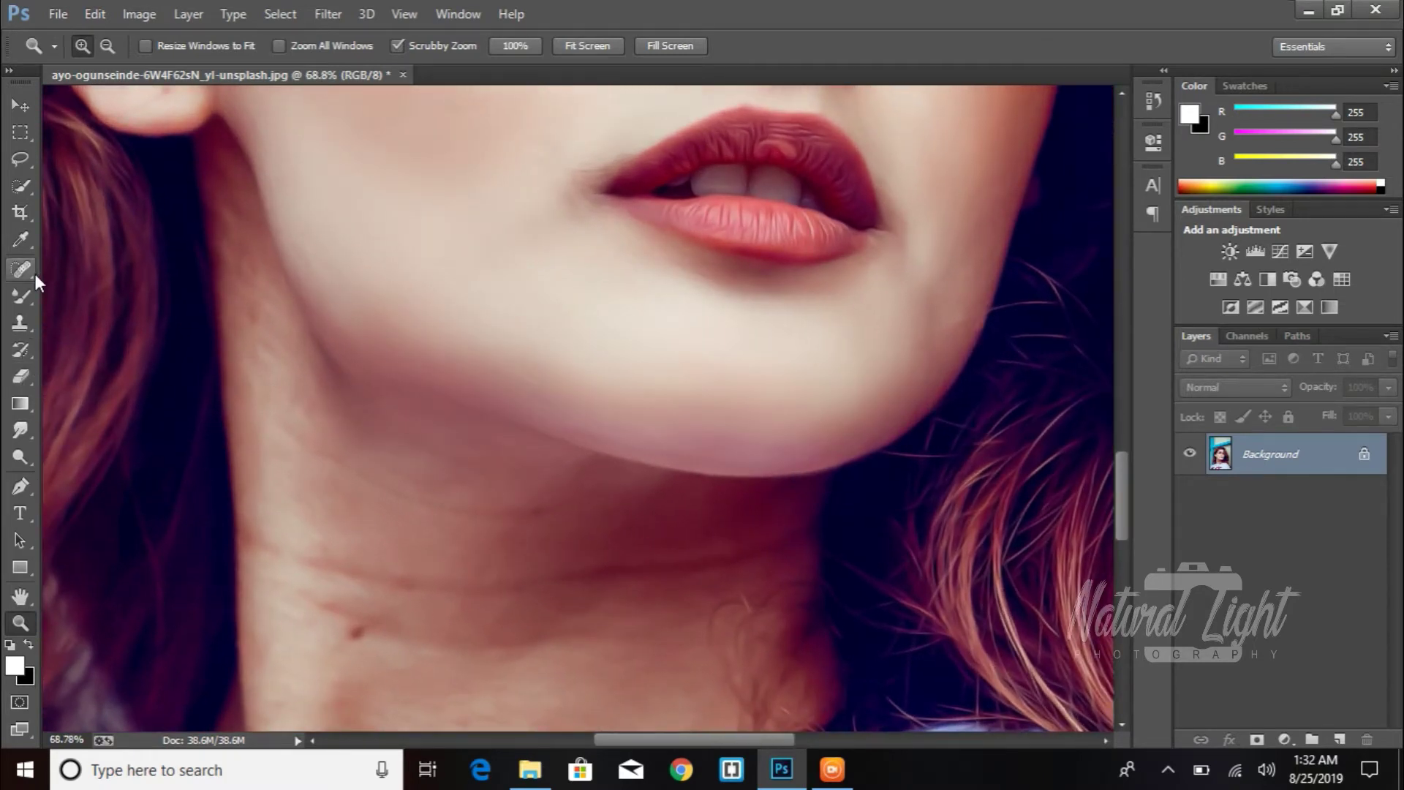
left_click(20, 269)
left_click(21, 429)
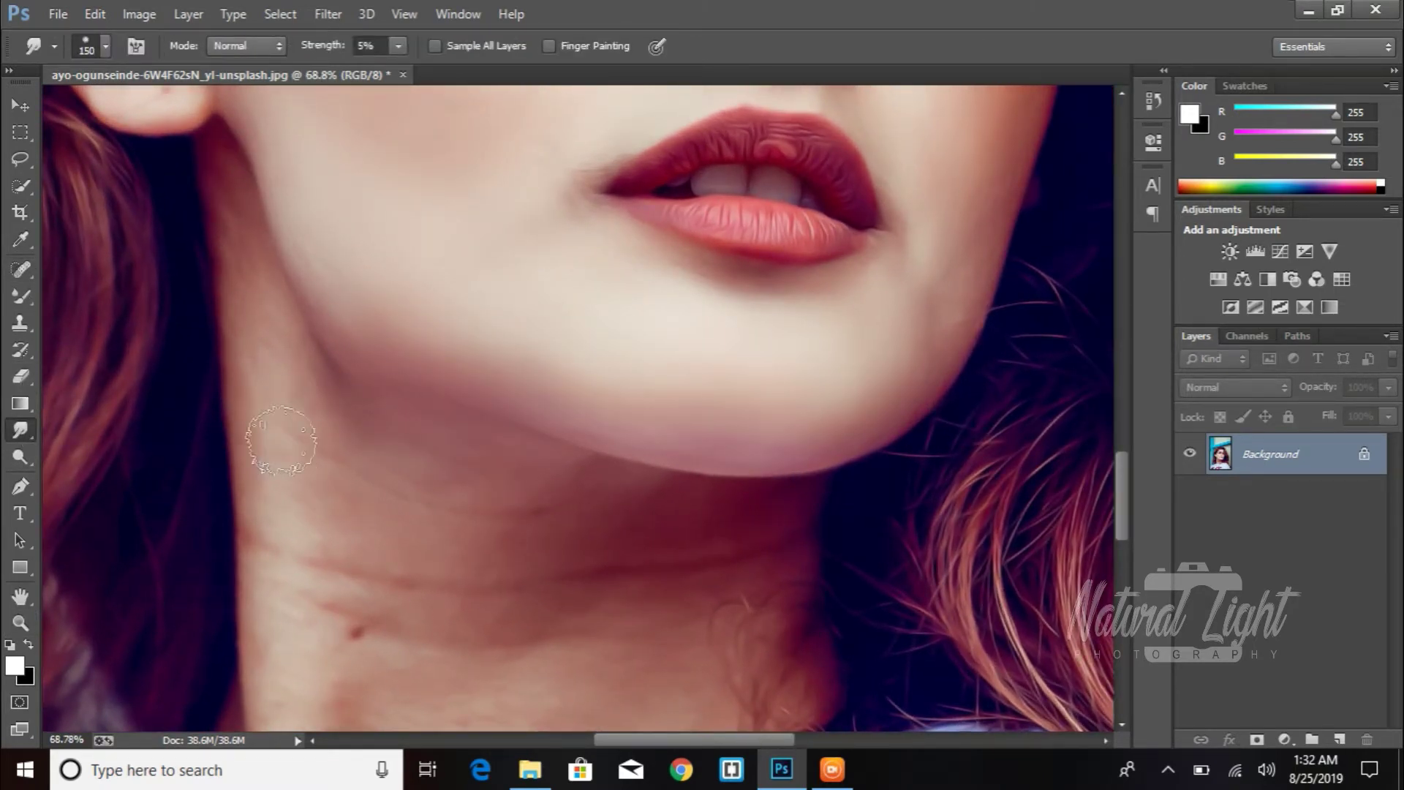
scroll(338, 550, "down", 1)
scroll(322, 292, "down", 1)
key("bracketright")
key("bracketright")
key("bracketright")
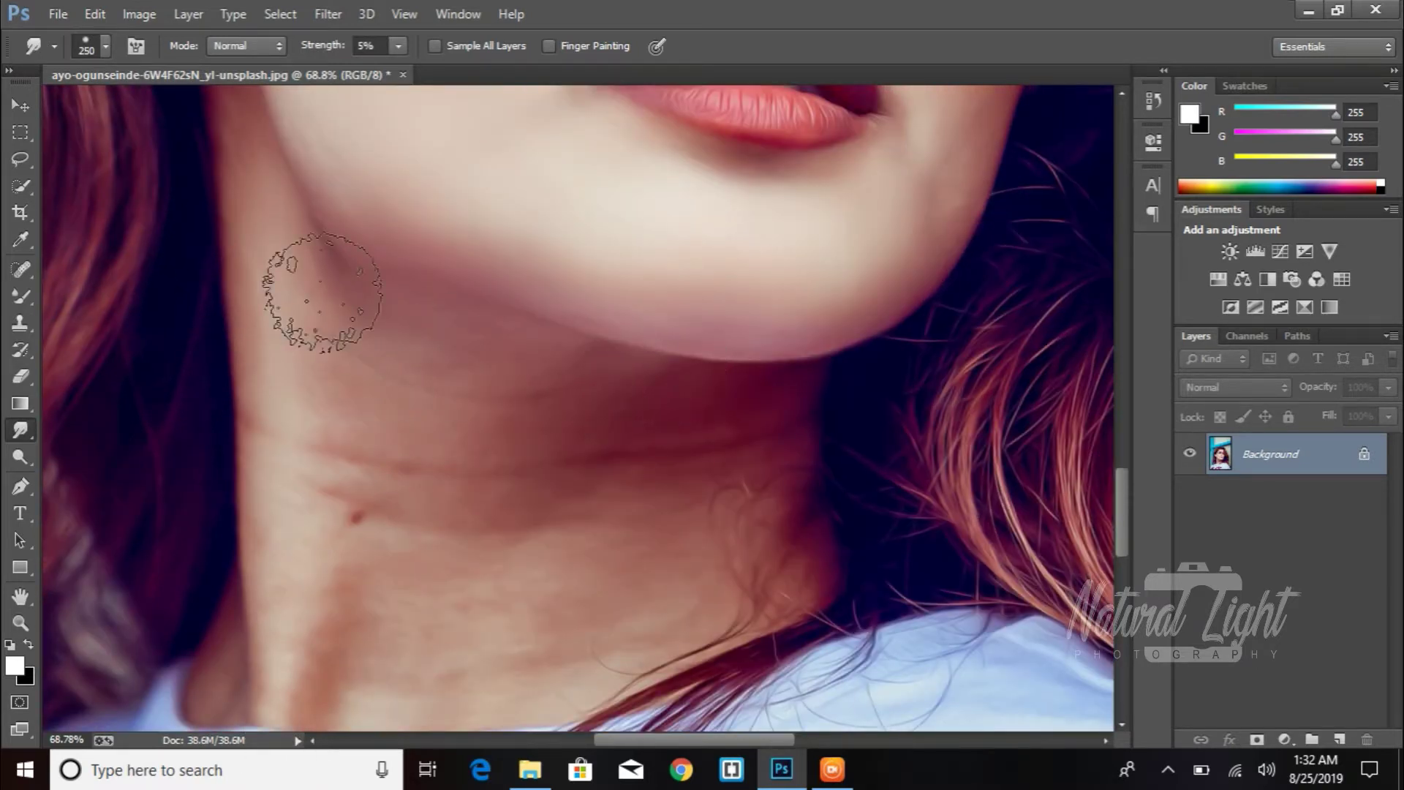
scroll(358, 643, "down", 1)
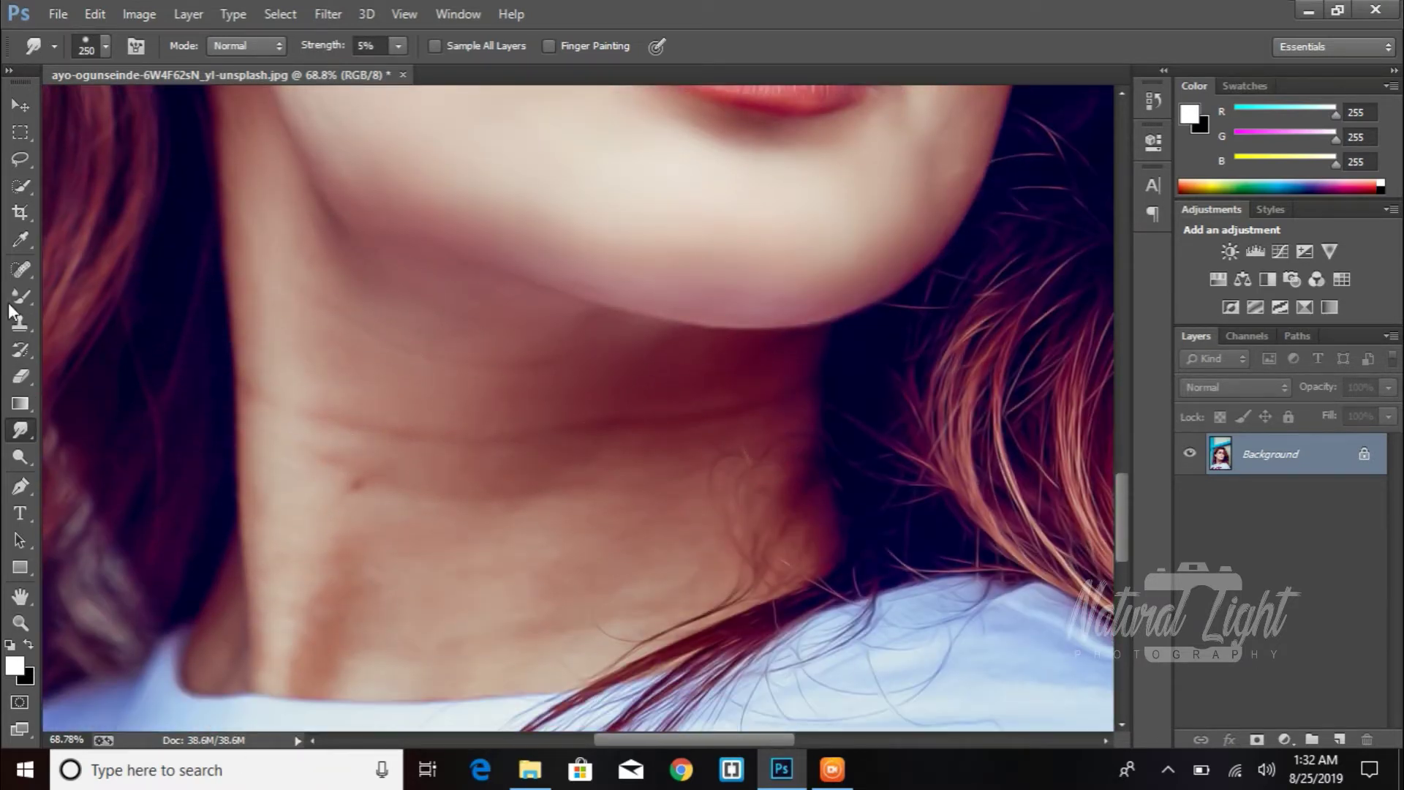
Heal remaining neck marks, smudge the neck to the collar with a 200 brush, and zoom out
key("j")
scroll(109, 382, "down", 2)
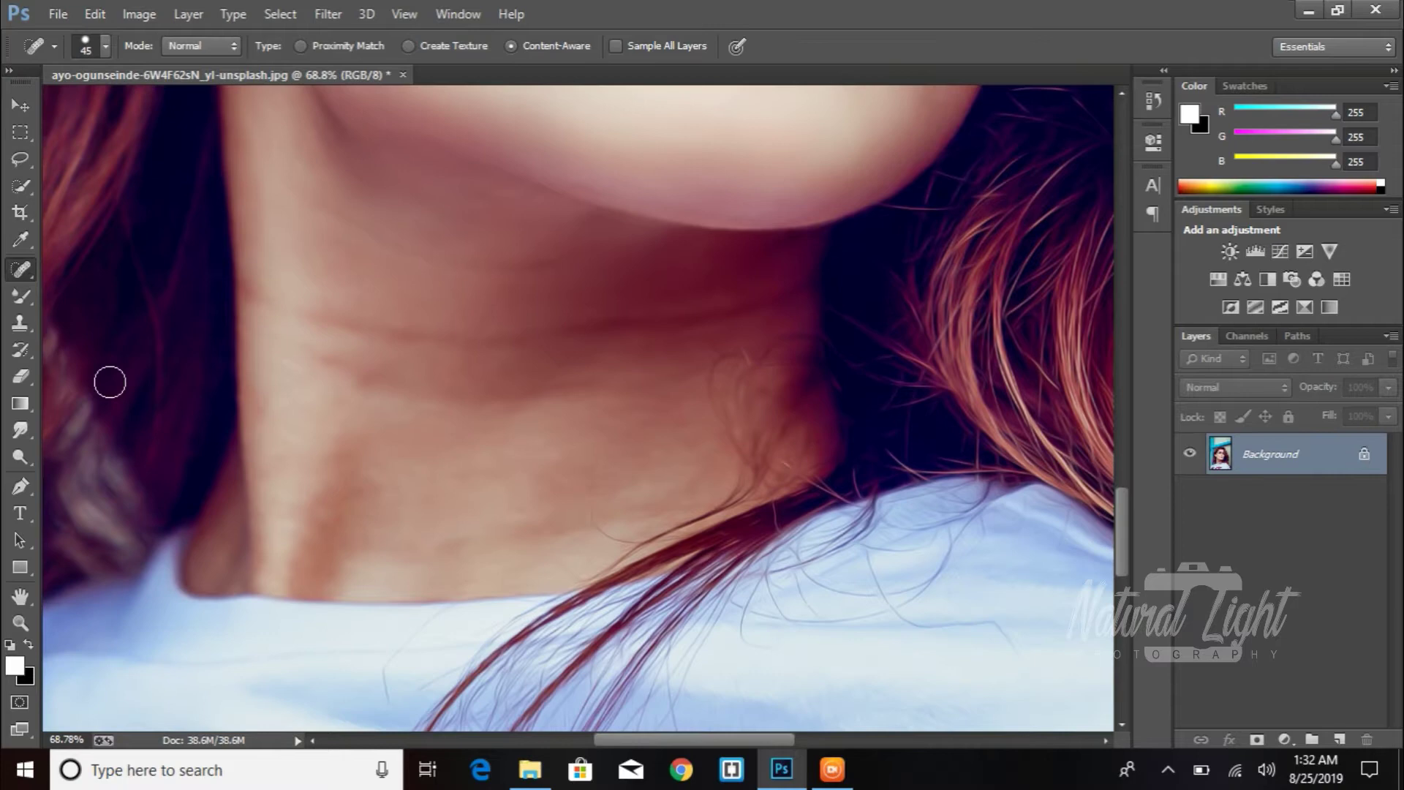
left_click(20, 428)
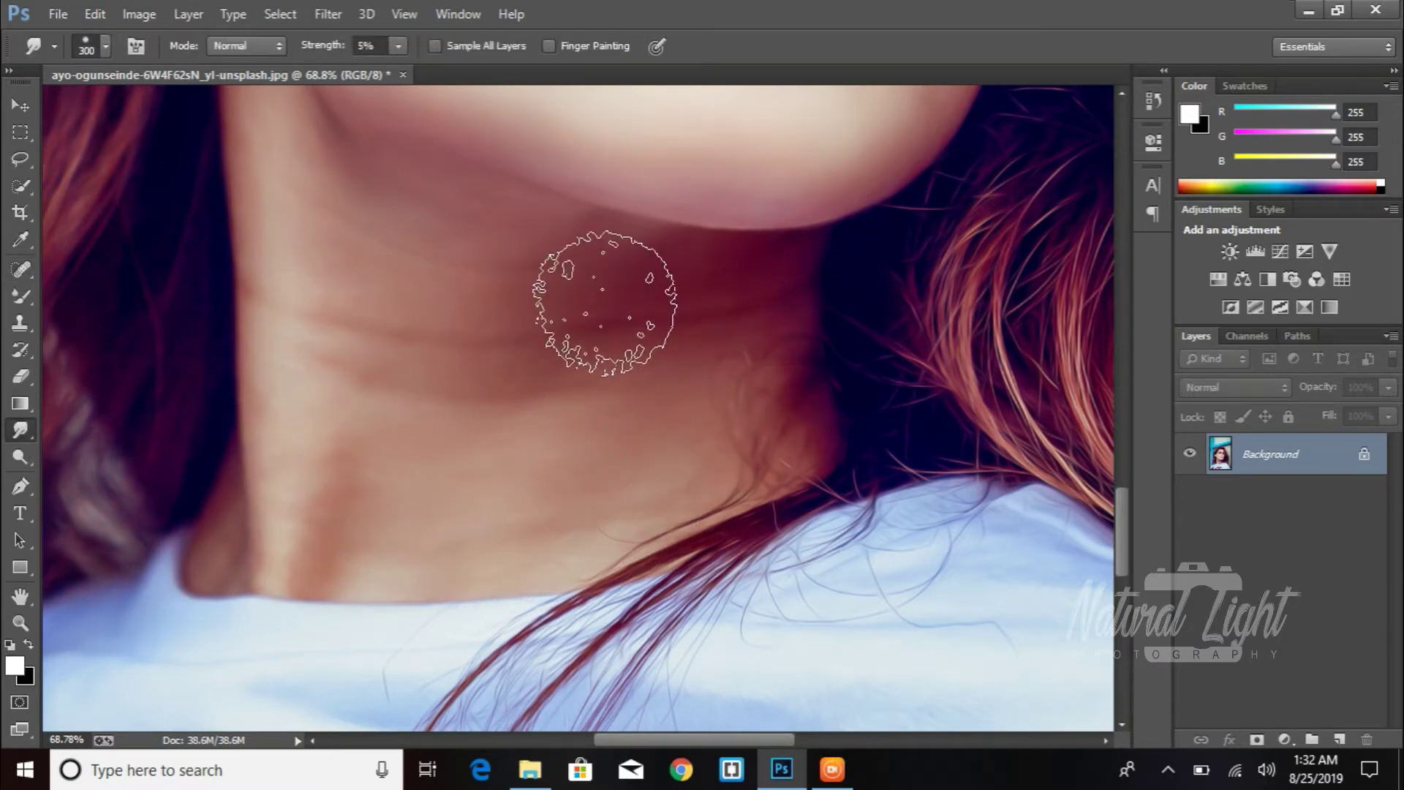
key("bracketleft")
key("bracketleft")
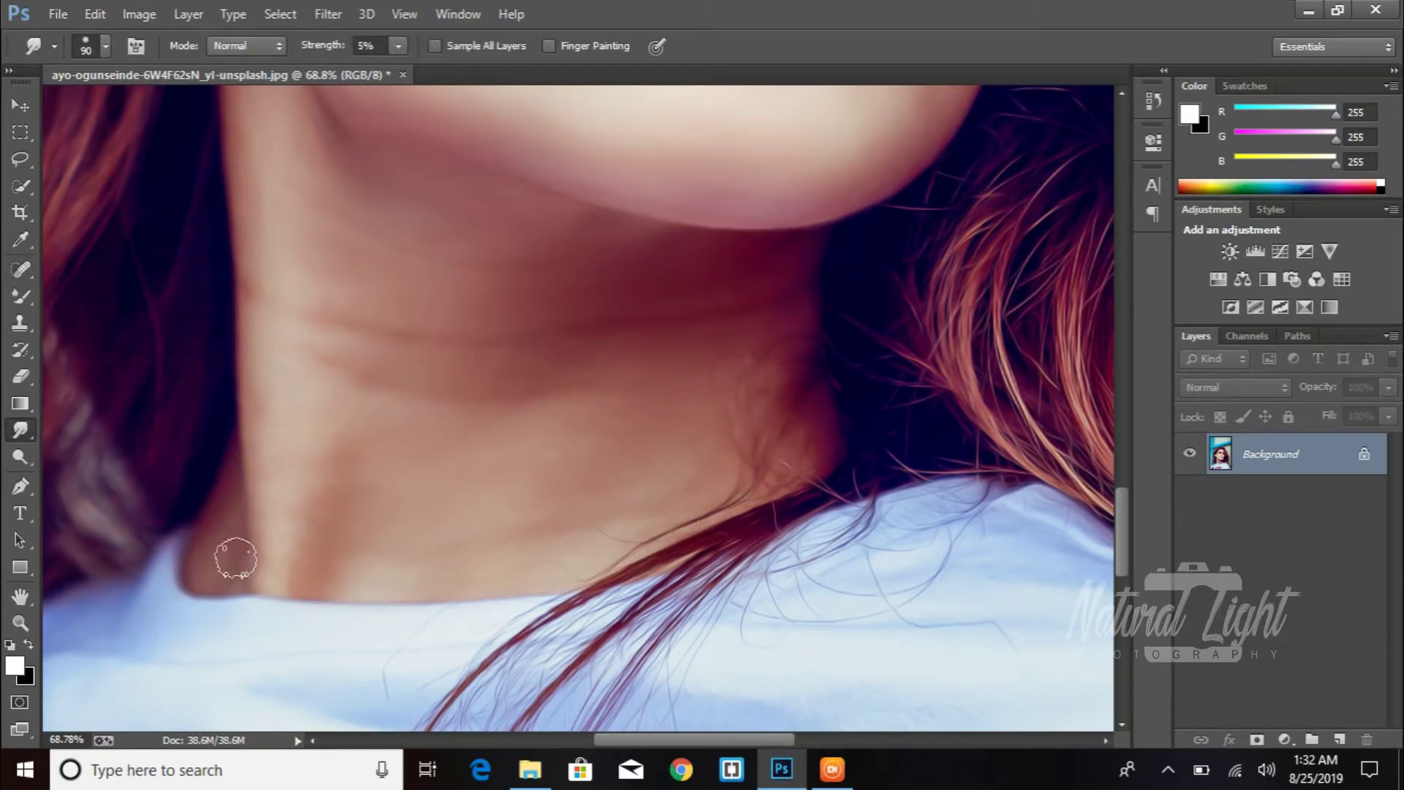
key("z")
scroll(477, 439, "down", 5)
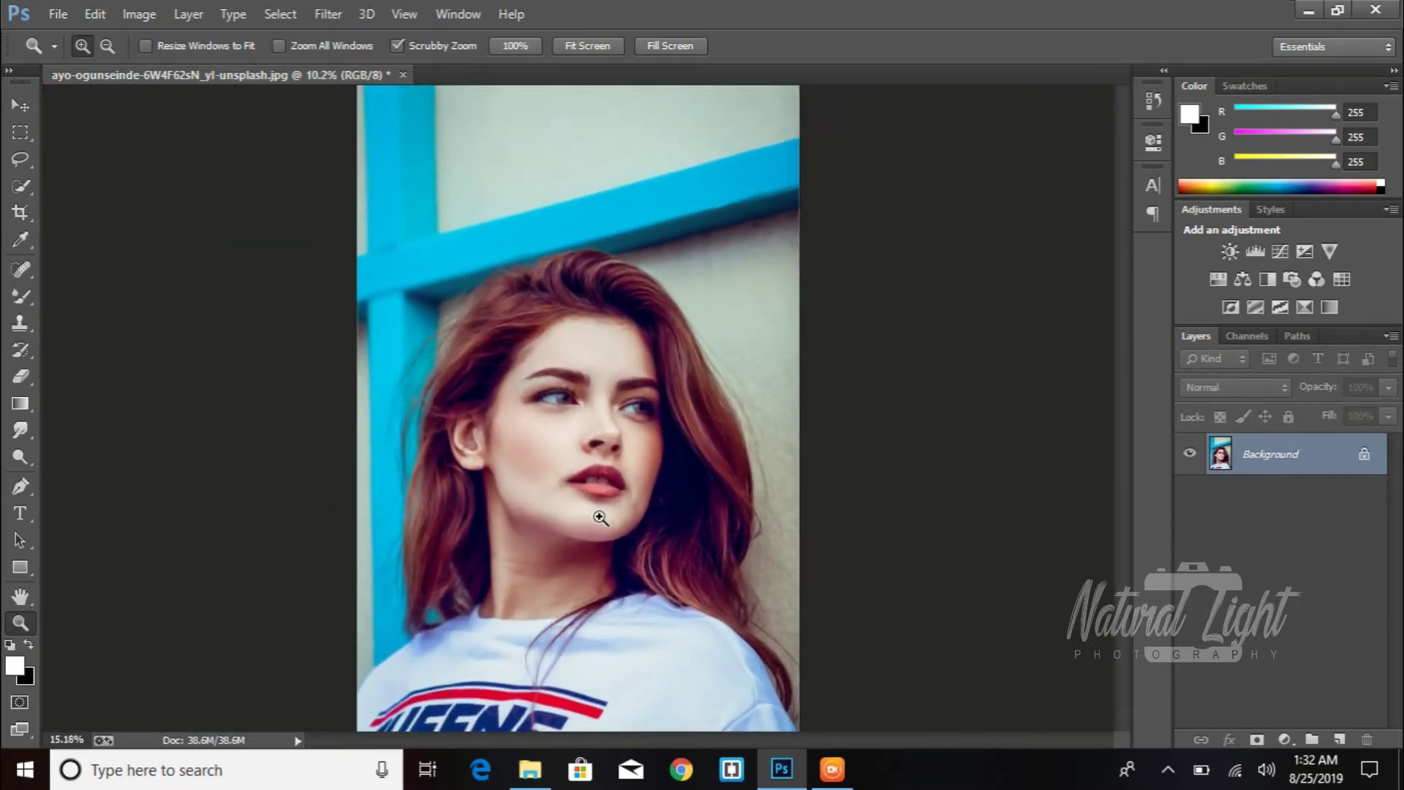
Open the Camera Raw Tone Curve in Point mode on the Red channel
scroll(601, 518, "down", 1)
left_click(328, 14)
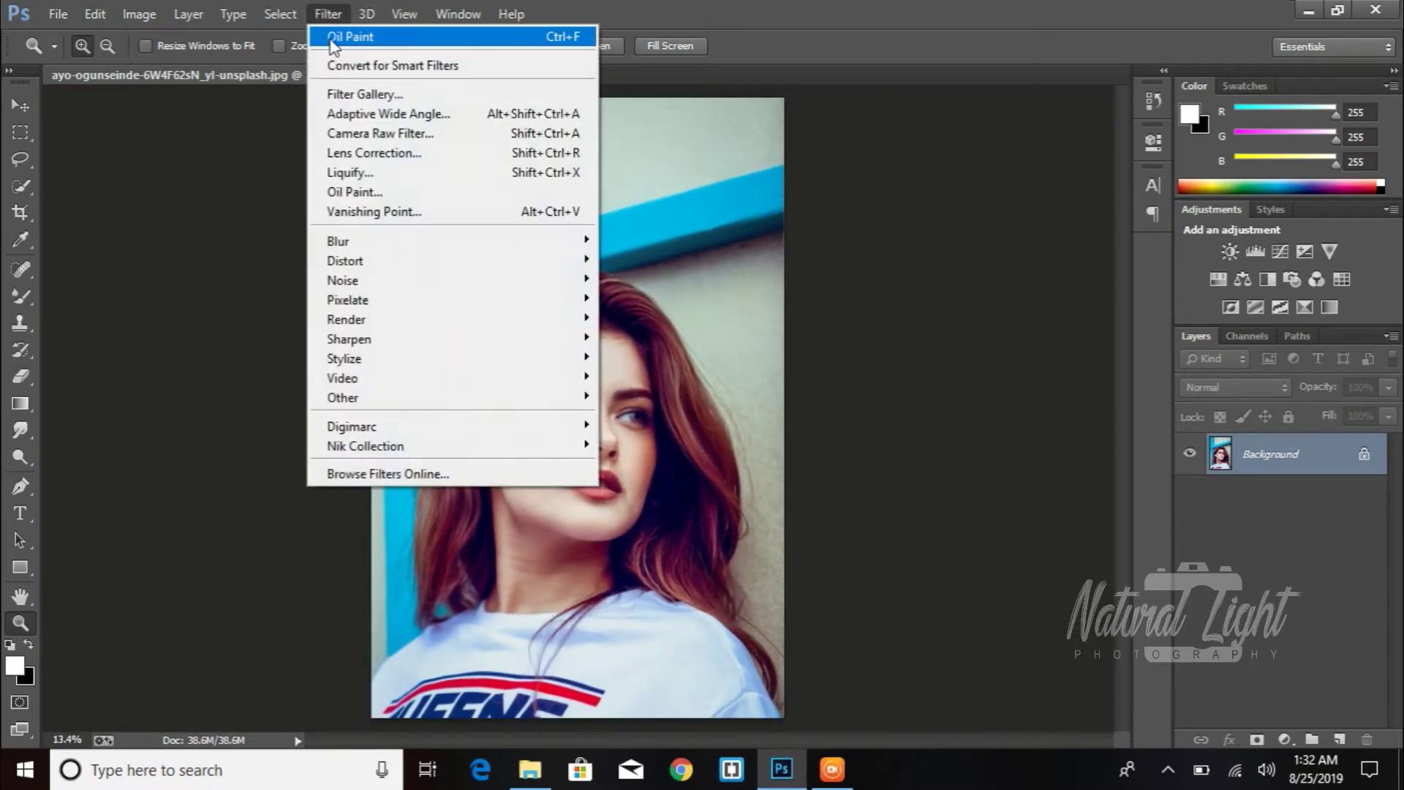
left_click(358, 131)
left_click(1132, 225)
left_click(1243, 340)
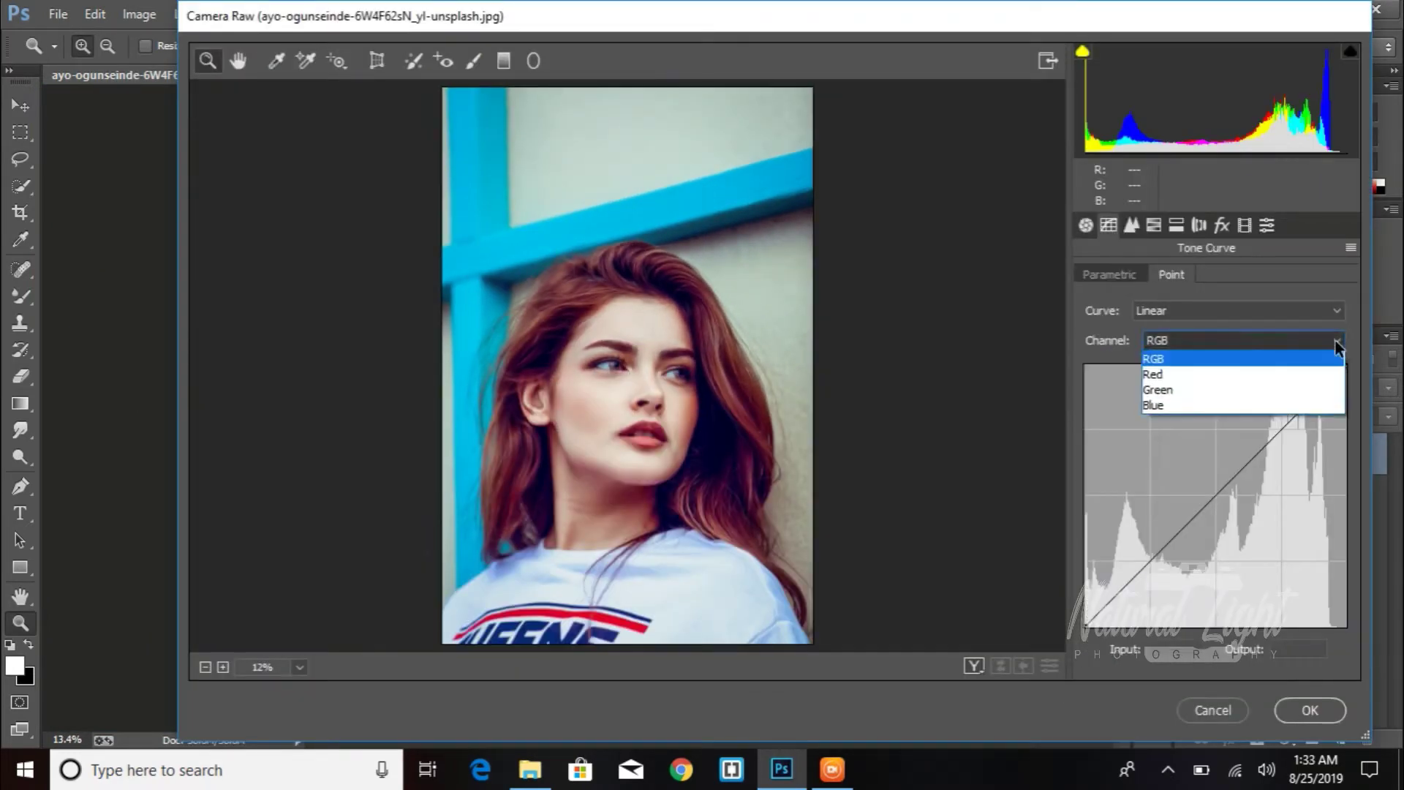
left_click(1328, 372)
left_click(1222, 500)
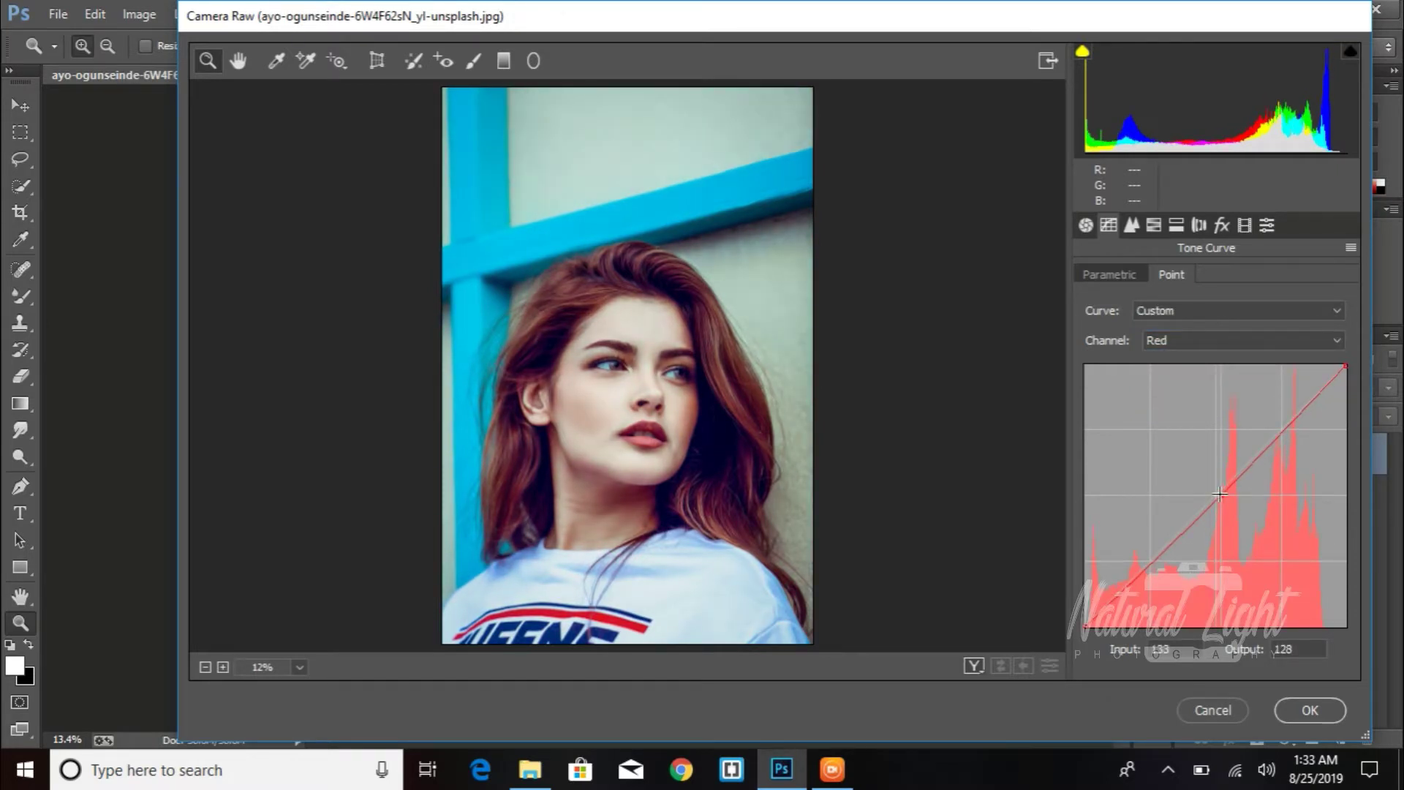
Pull the Green midtones slightly down, bend the Blue curve at its midpoint, and apply
left_click(1244, 340)
left_click(1215, 385)
left_click_drag(1207, 488, 1213, 504)
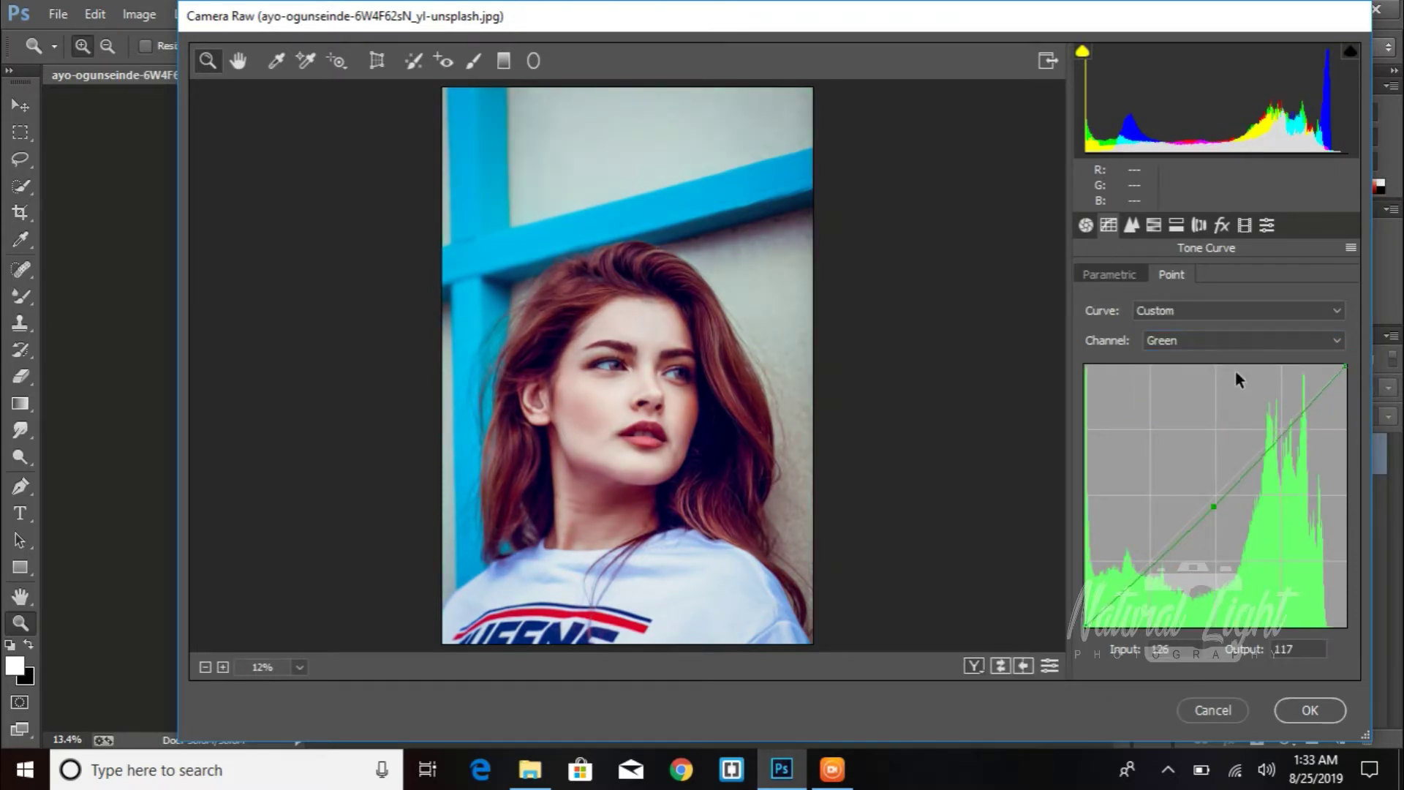
left_click(1243, 341)
left_click(1221, 403)
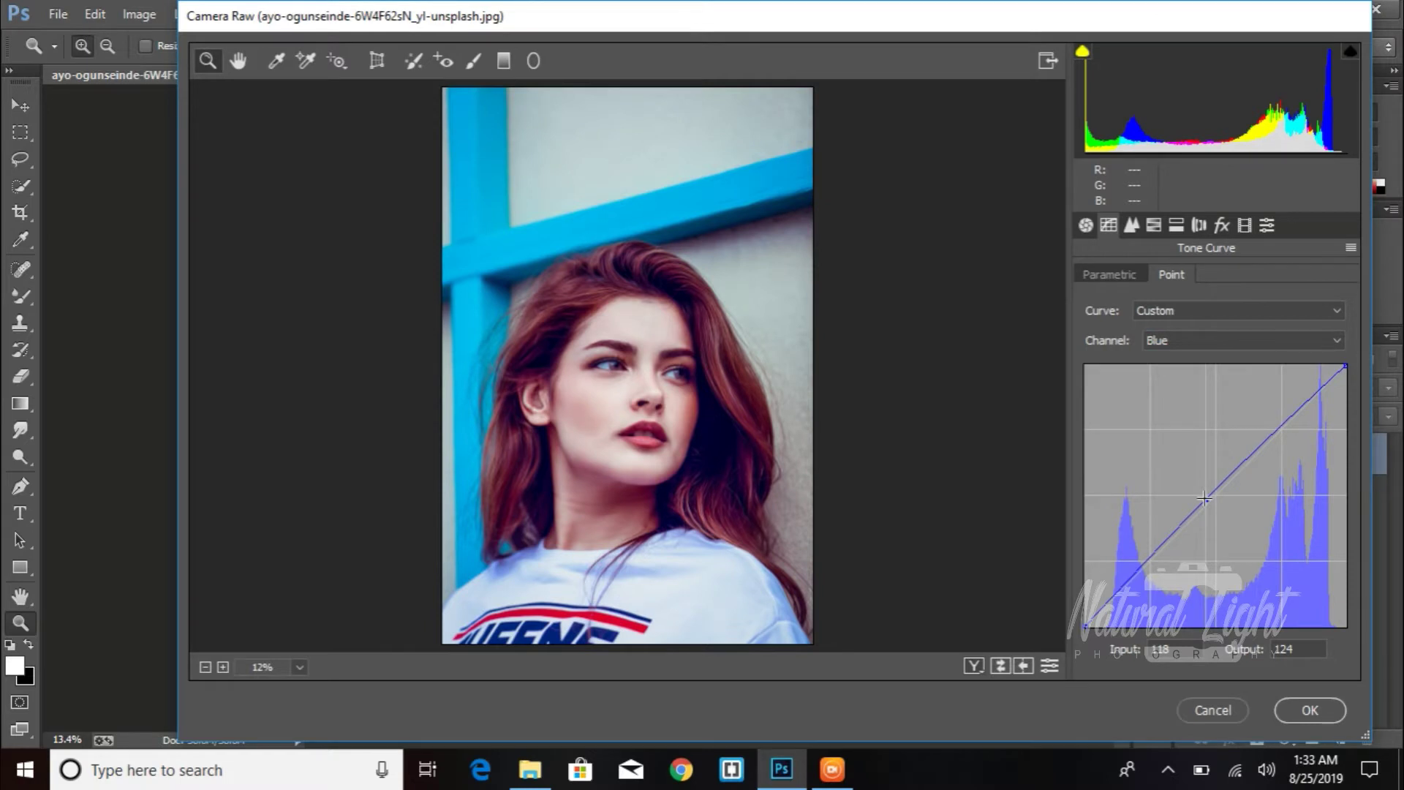
mouse_move(1205, 499)
left_mouse_down()
mouse_move(1216, 508)
mouse_move(1207, 495)
left_mouse_up()
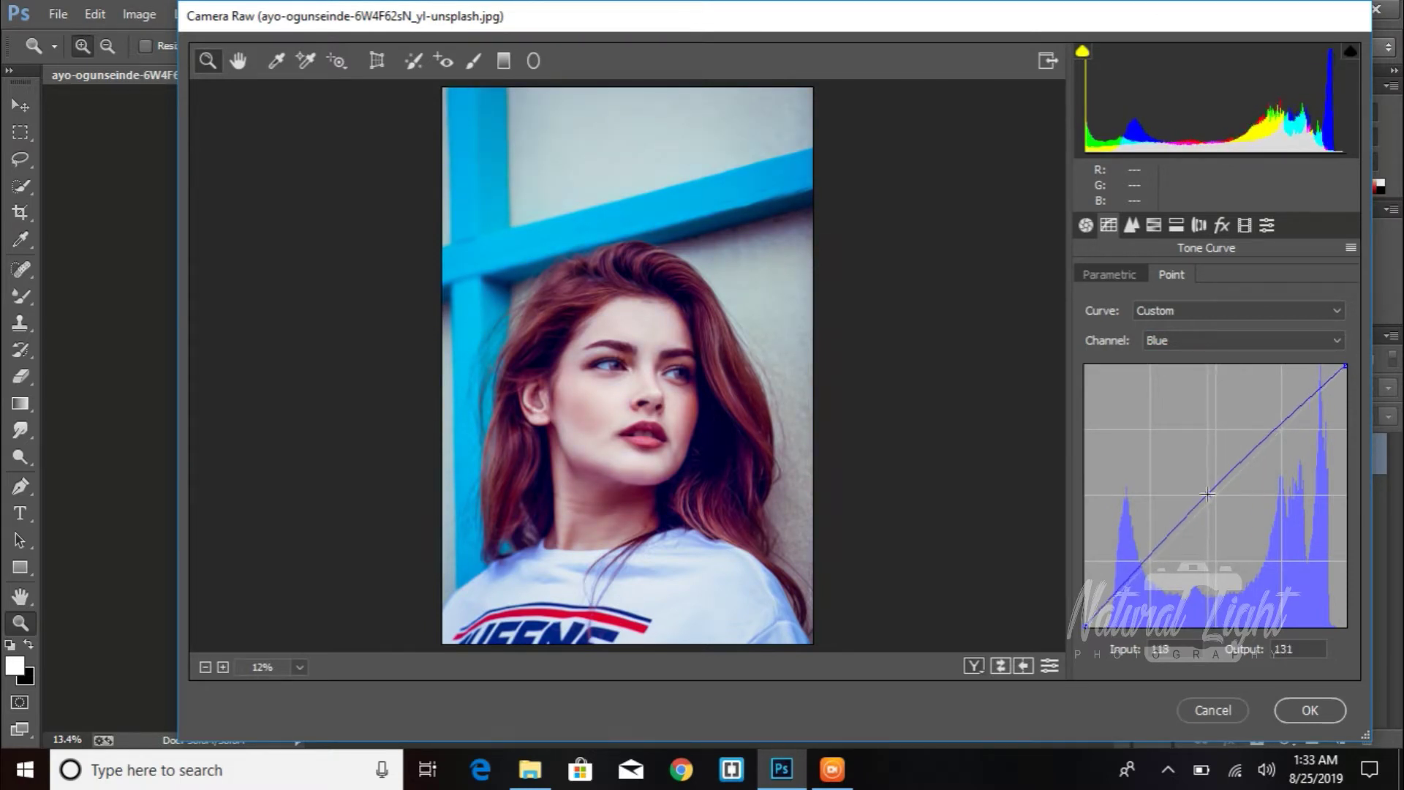
left_click(1310, 713)
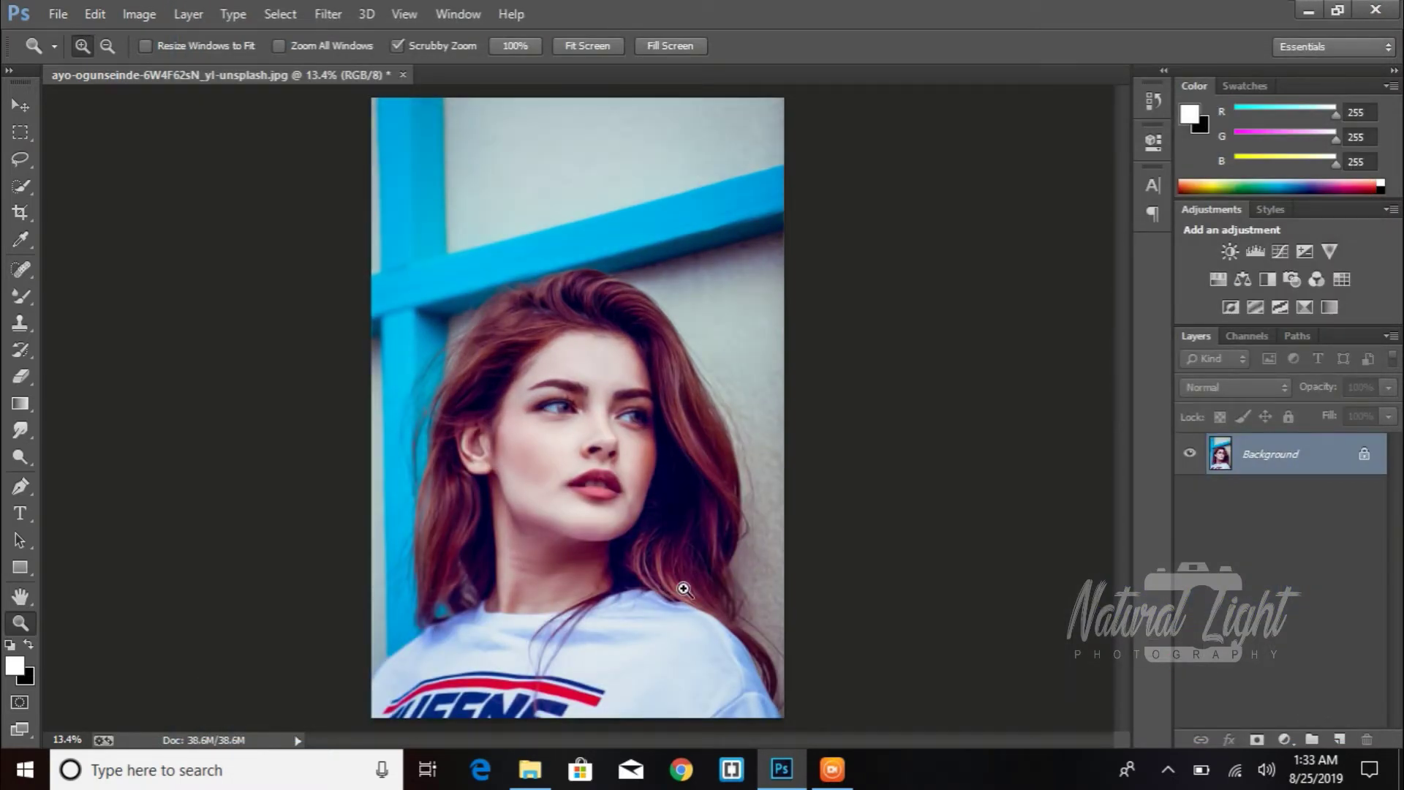
In the History panel, compare the original snapshot, then return to the final Camera Raw state
left_click_drag(695, 484, 640, 527)
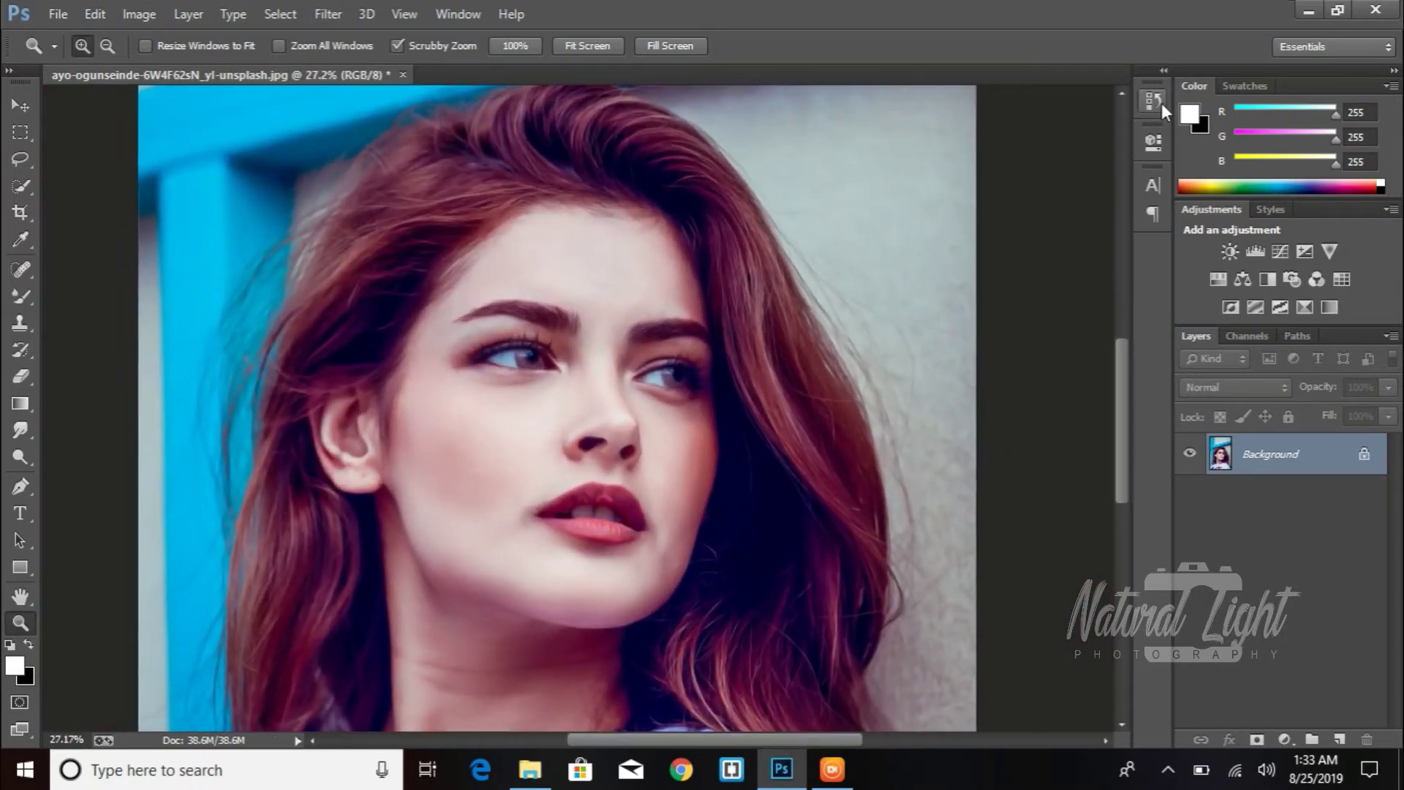
left_click(1153, 100)
mouse_move(1130, 357)
left_mouse_down()
mouse_move(1105, 117)
mouse_move(1108, 389)
left_mouse_up()
left_click(1101, 113)
left_click(1106, 389)
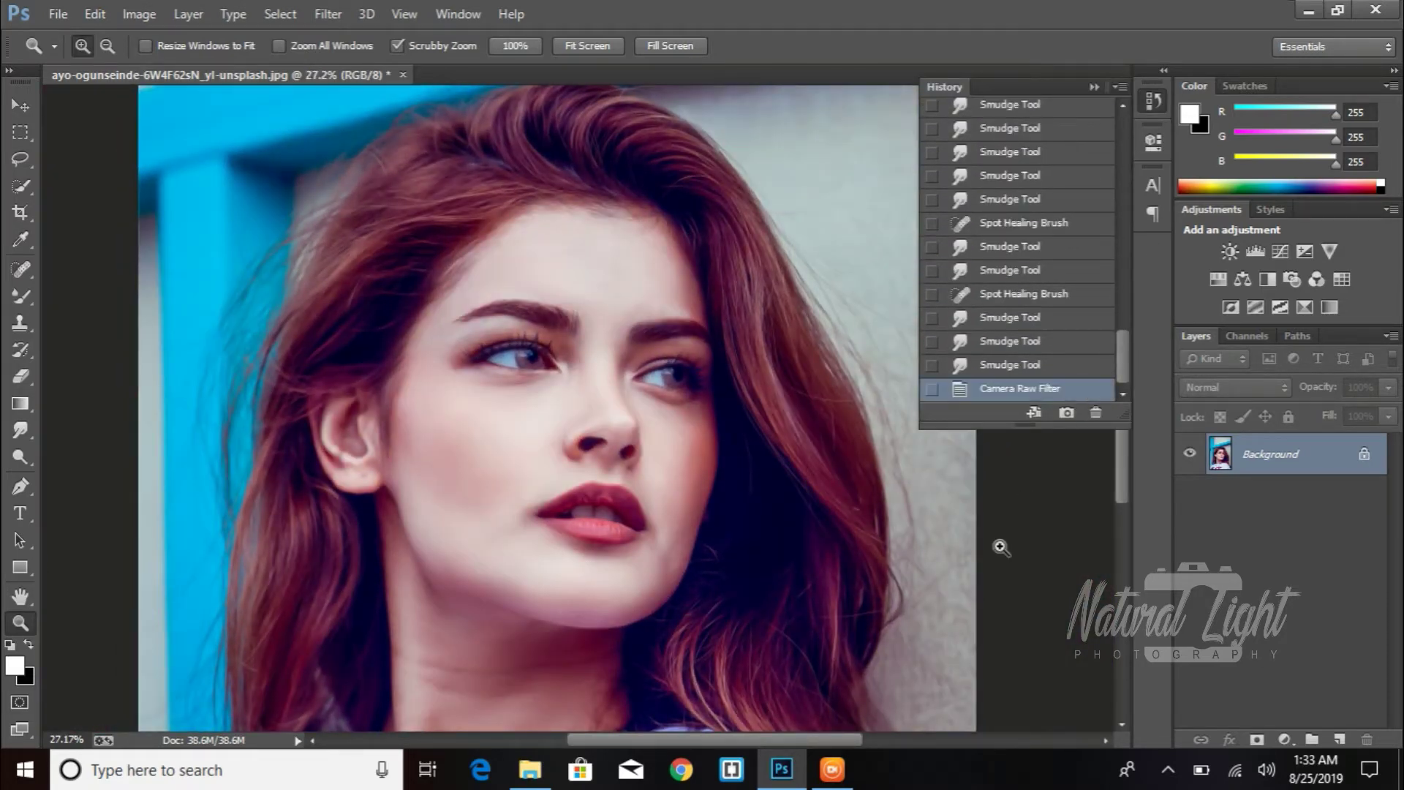